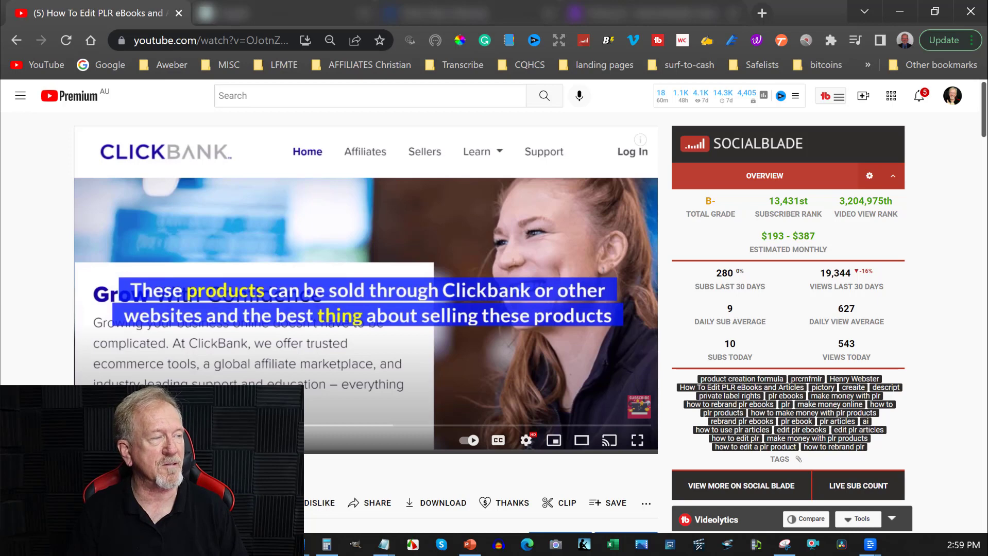
# Step: In Copy.ai, open the First Draft of the How To Edit PLR Ebooks project from All Projects
pyautogui.hotkey('ctrl', 'Tab')
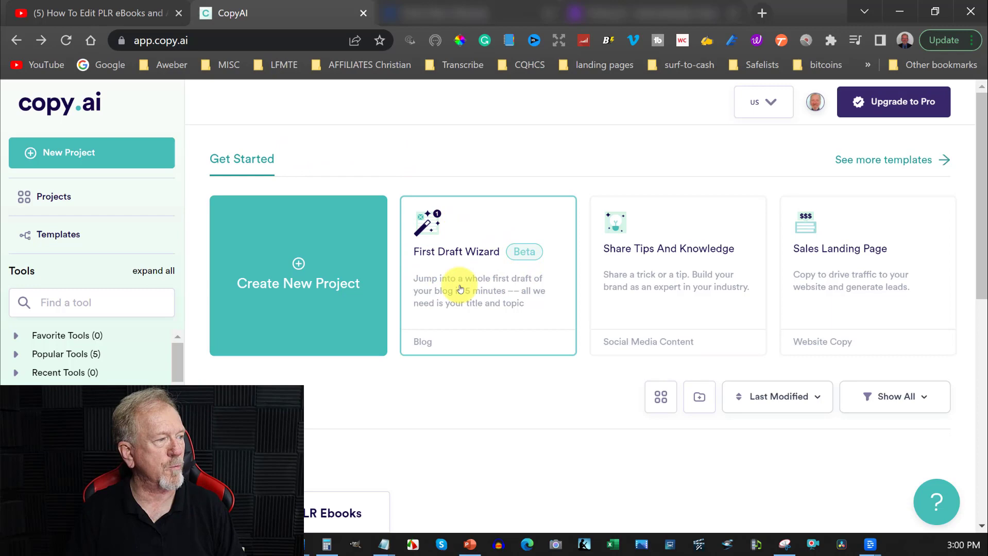
pyautogui.scroll(-5, 457, 247)
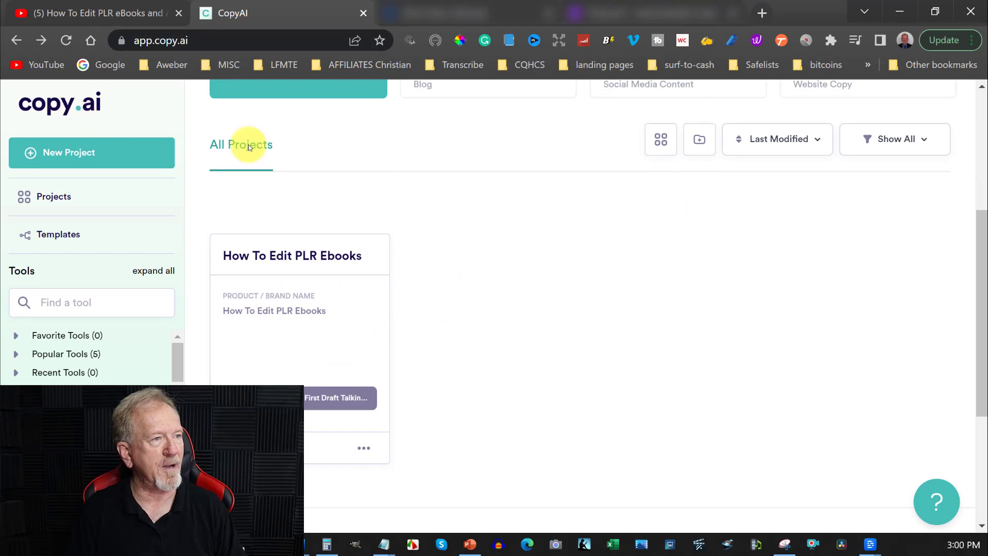
pyautogui.scroll(5, 479, 265)
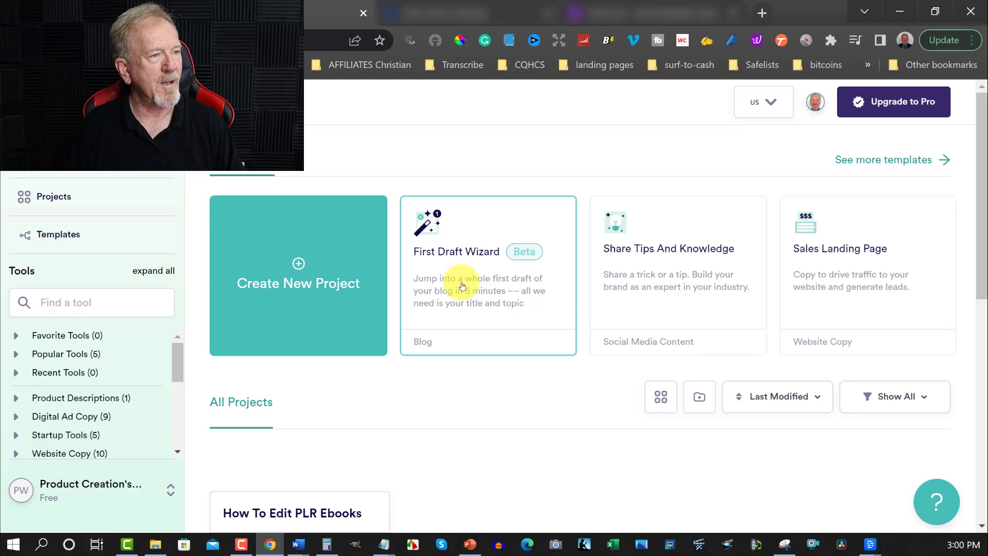
pyautogui.scroll(-5, 459, 280)
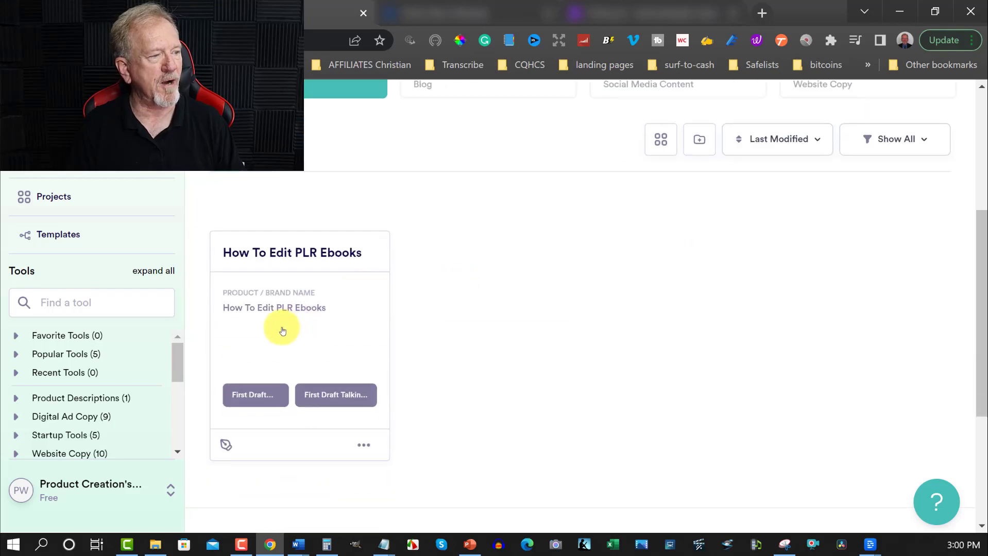
pyautogui.click(240, 397)
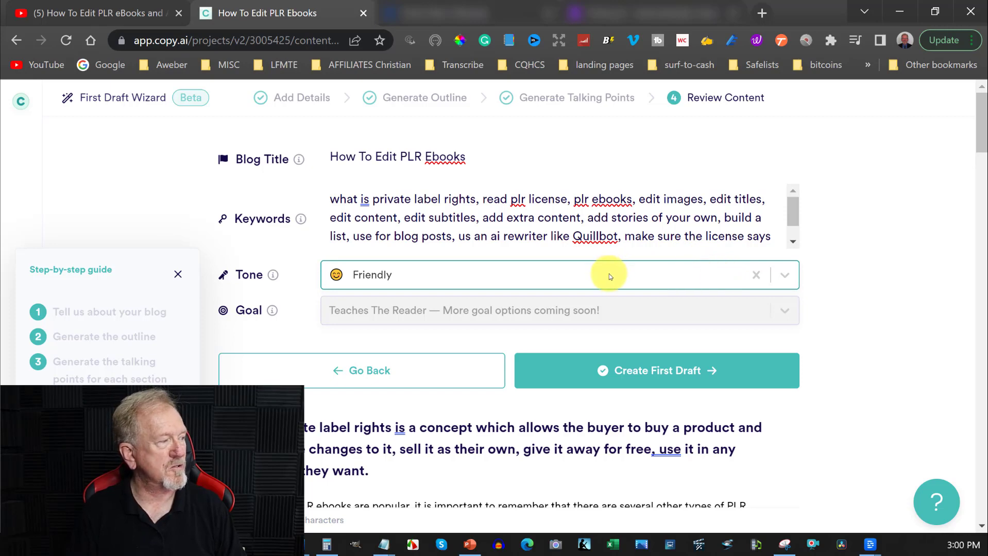
pyautogui.click(786, 276)
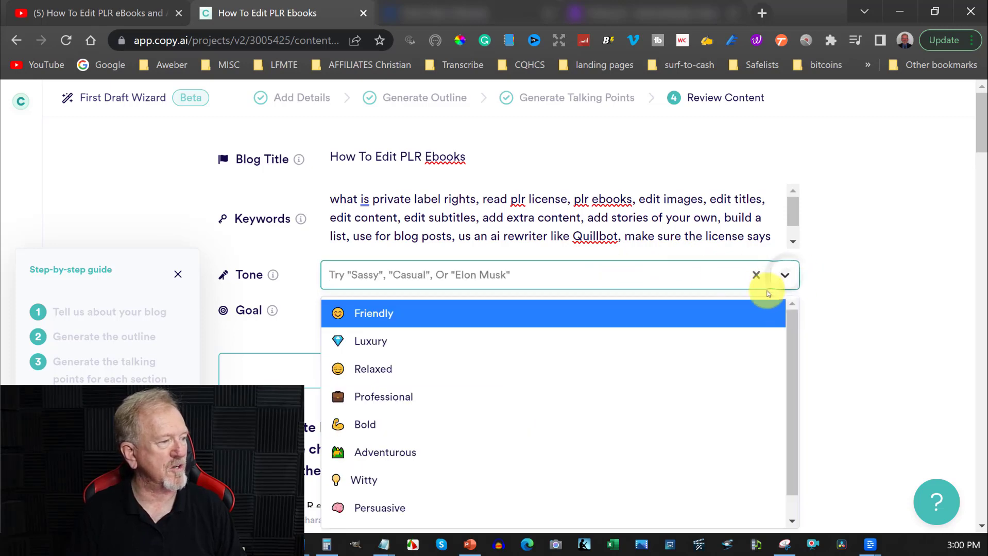
pyautogui.scroll(-2, 823, 280)
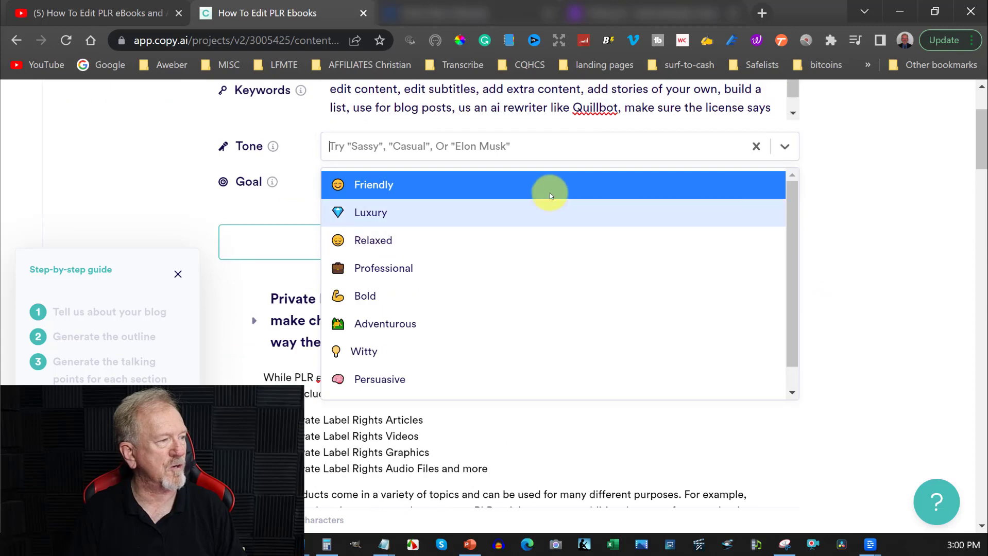
pyautogui.click(865, 195)
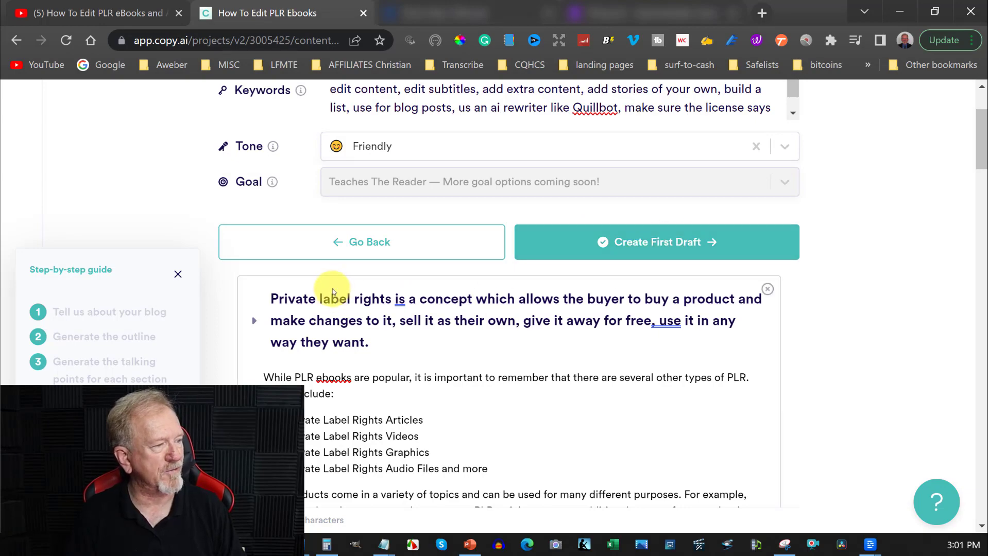
# Step: Select the first section's text from 'While PLR ebooks are popular' through the Teachable sentence
pyautogui.scroll(-10, 304, 310)
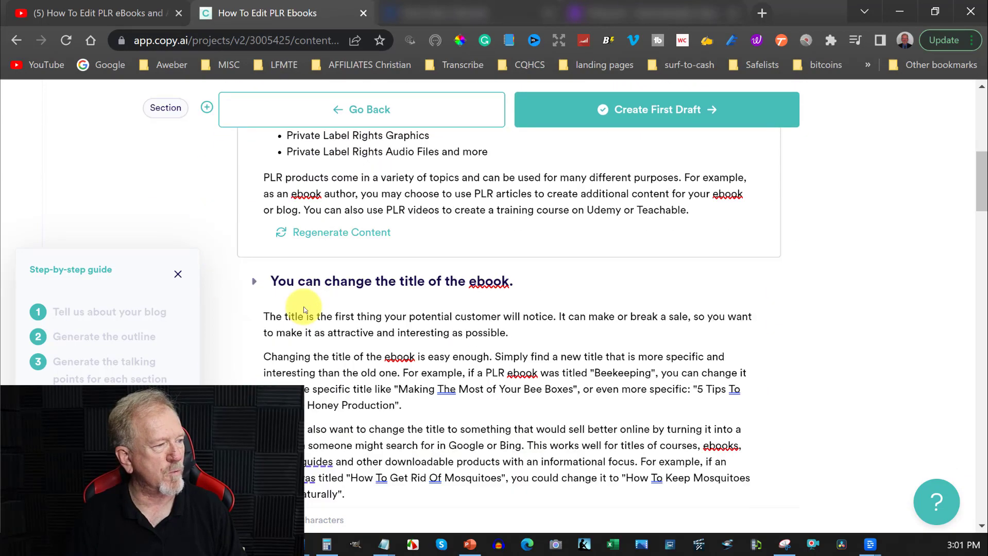
pyautogui.scroll(-12, 305, 308)
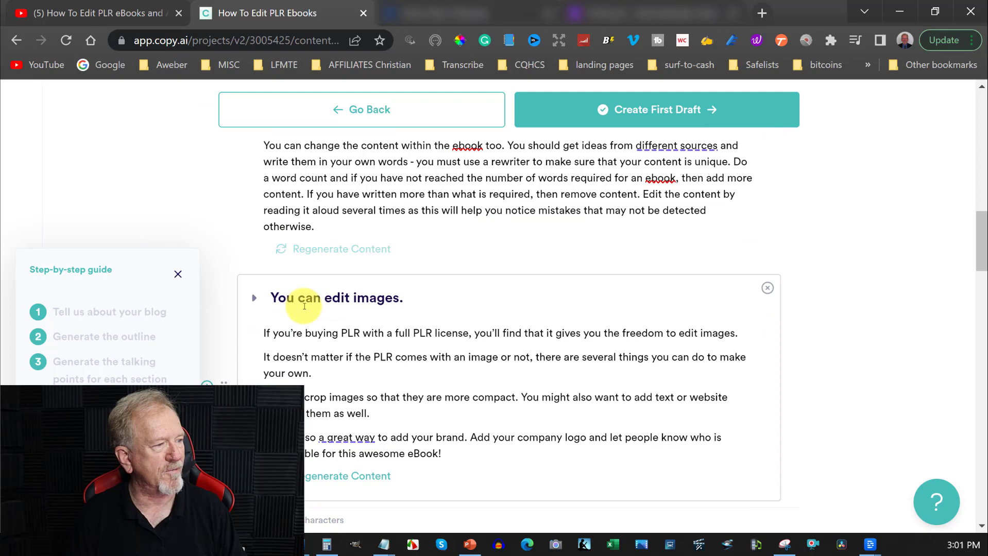
pyautogui.scroll(-12, 305, 310)
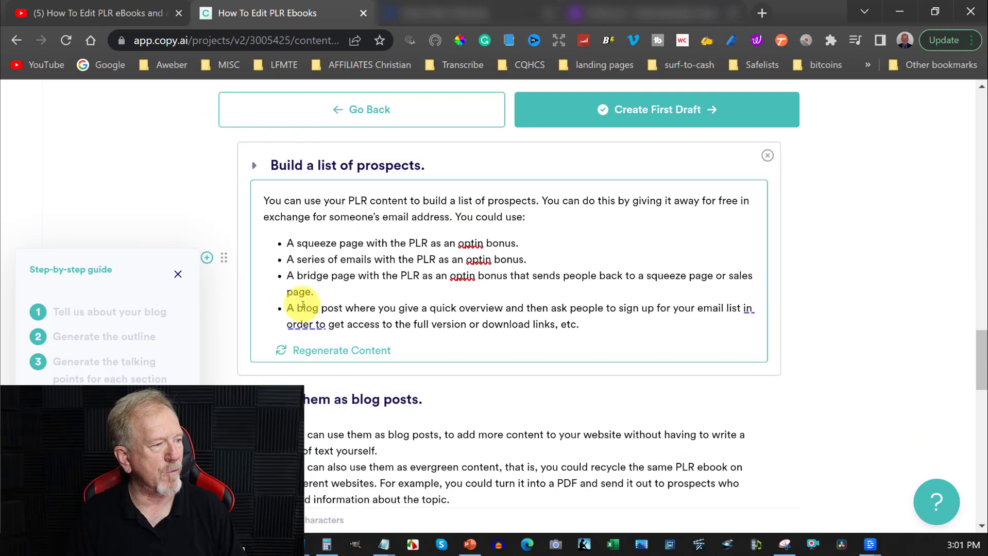
pyautogui.scroll(-5, 531, 424)
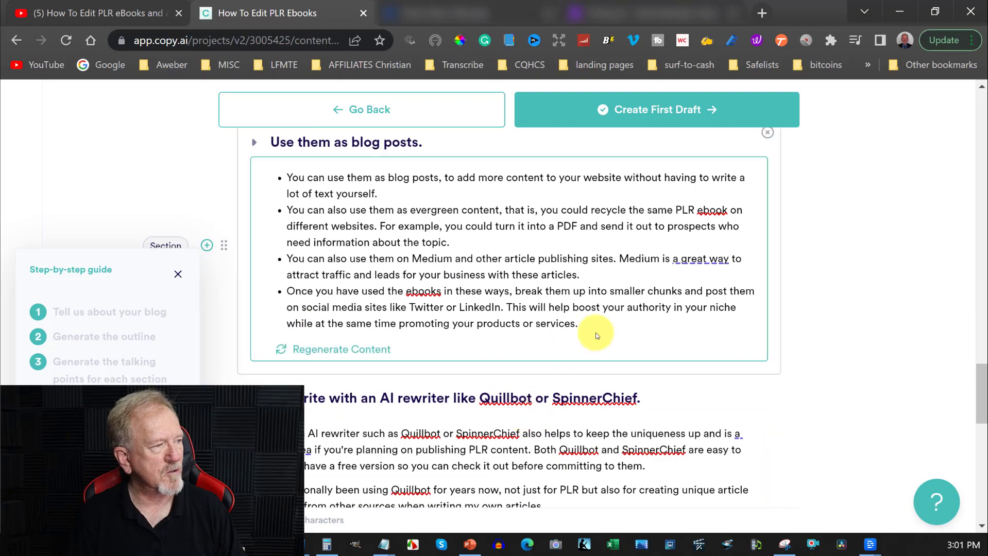
pyautogui.scroll(3, 418, 237)
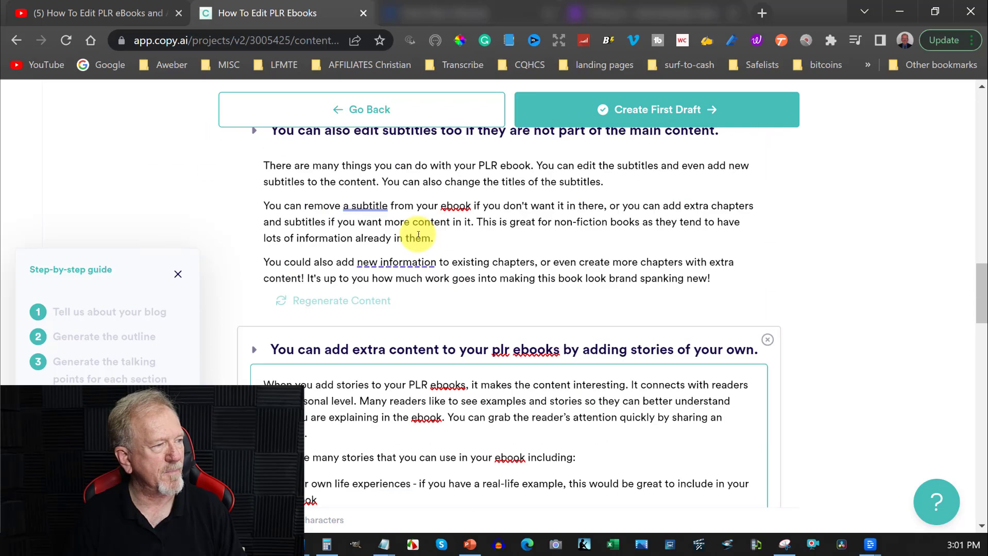
pyautogui.scroll(15, 418, 236)
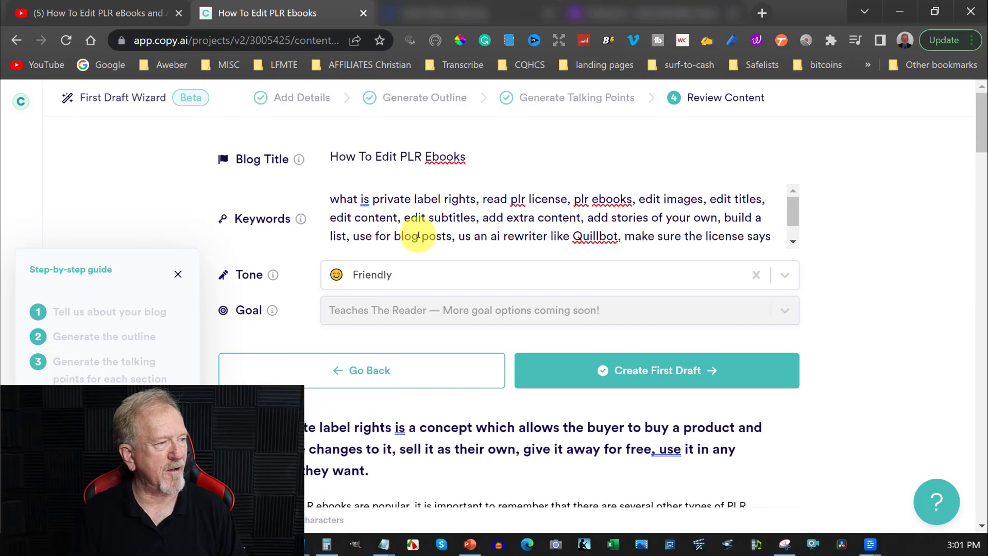
pyautogui.scroll(-12, 418, 257)
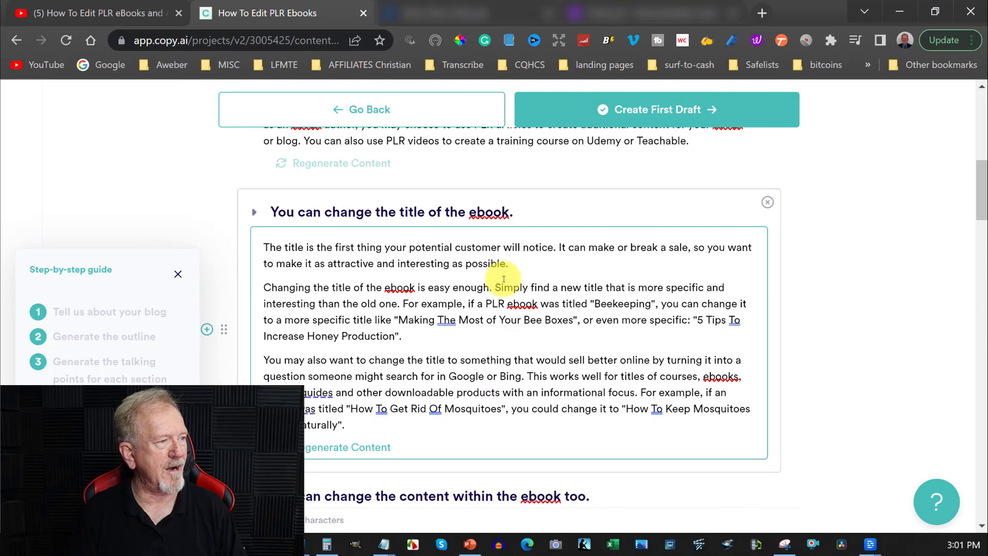
pyautogui.scroll(5, 502, 279)
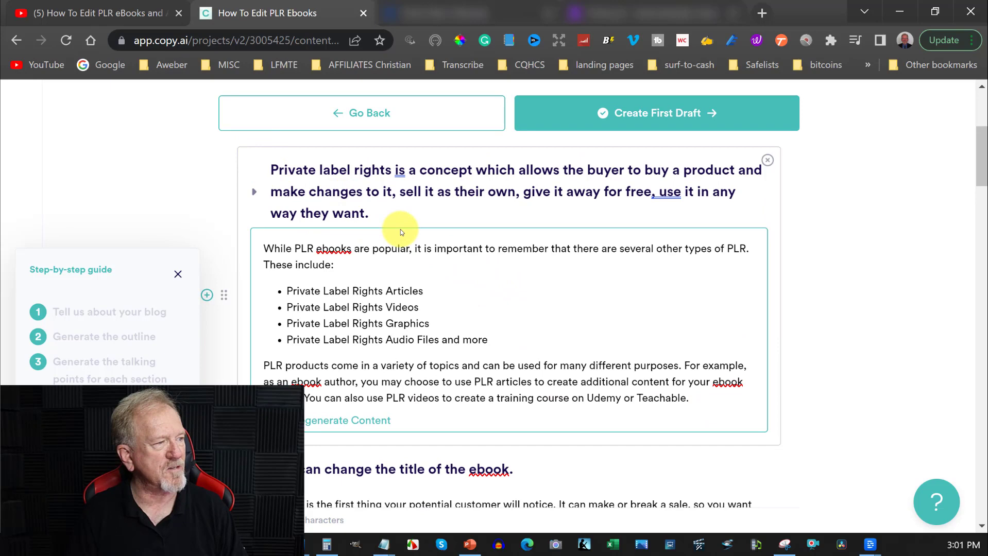
pyautogui.moveTo(397, 216); pyautogui.dragTo(281, 171)
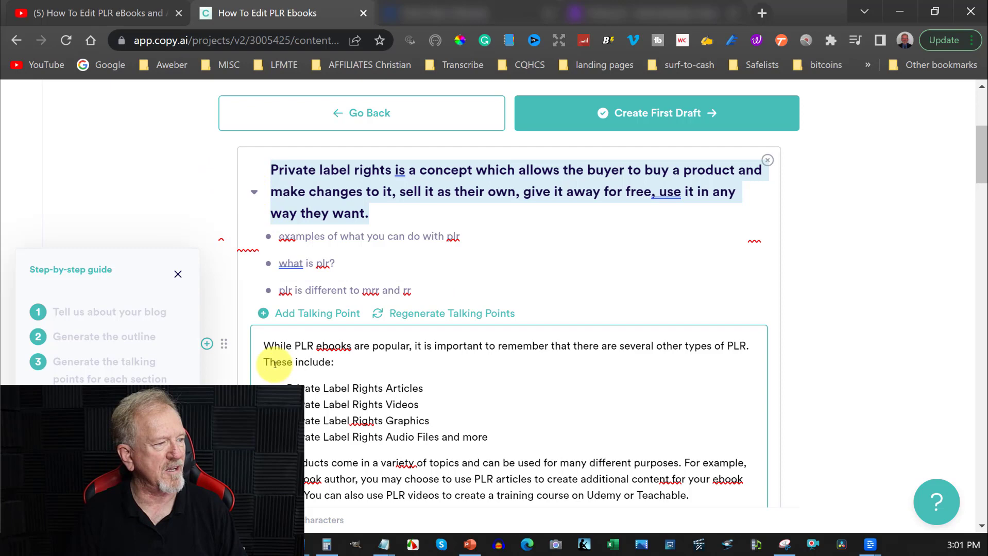
pyautogui.moveTo(264, 343); pyautogui.dragTo(709, 242)
pyautogui.scroll(-5, 530, 393)
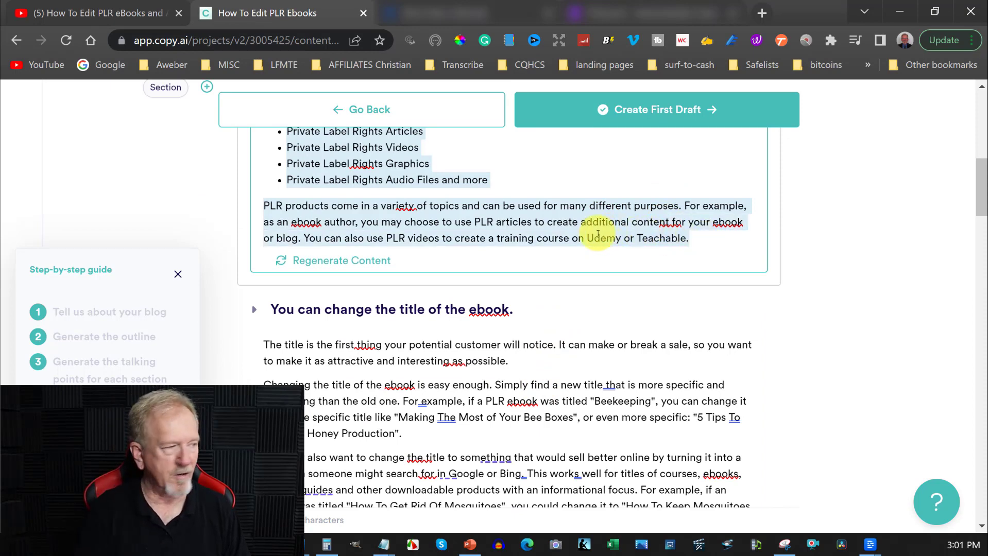
# Step: Copy the selected PLR section text to the clipboard
pyautogui.rightClick(491, 222)
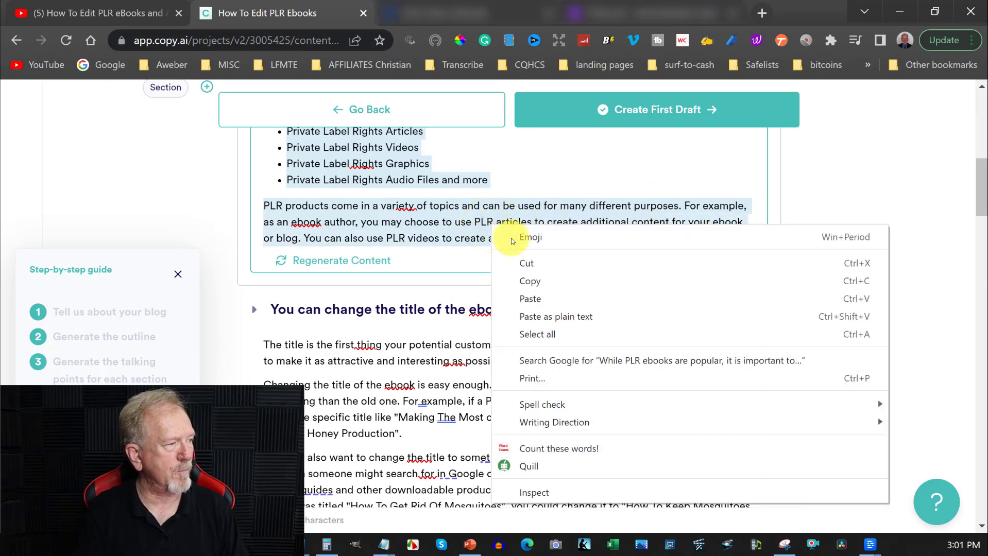
pyautogui.click(529, 283)
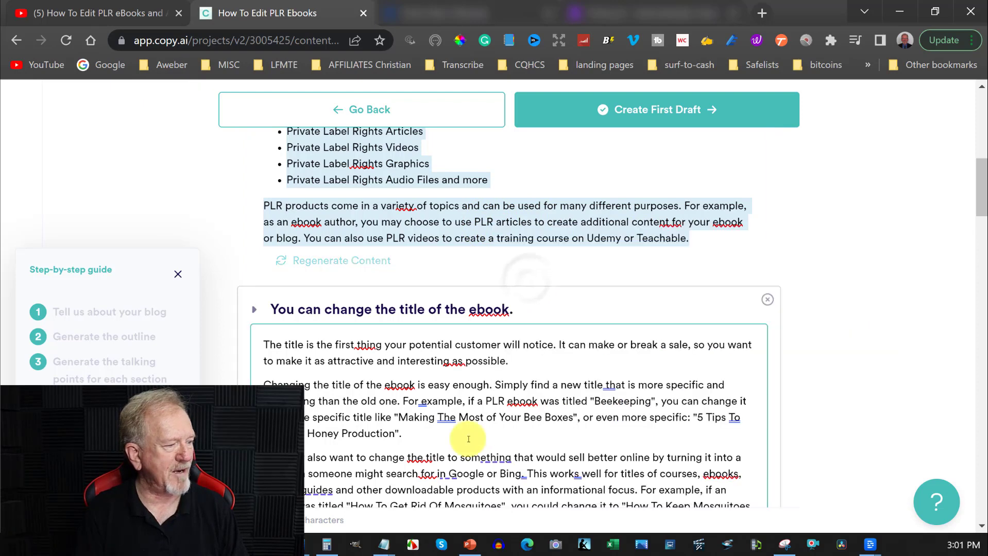
pyautogui.moveTo(382, 554)
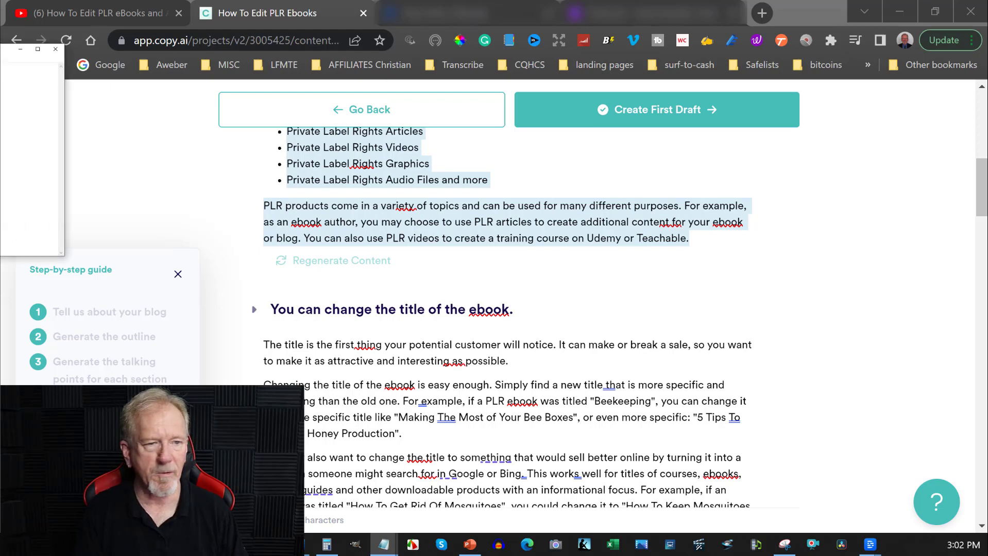
# Step: Paste the copied PLR section text into the untitled Notepad document
pyautogui.moveTo(0, 88); pyautogui.dragTo(409, 77)
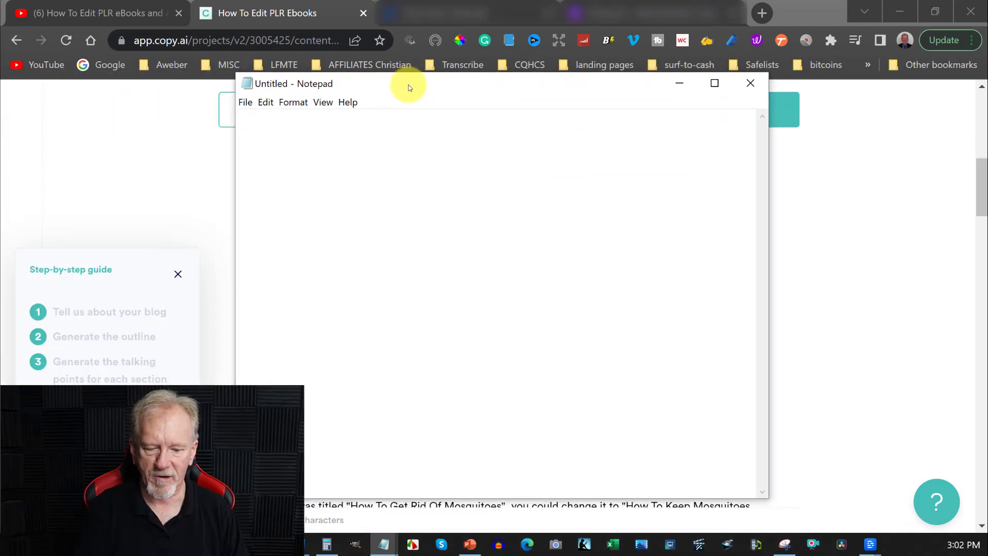
pyautogui.hotkey('ctrl', 'v')
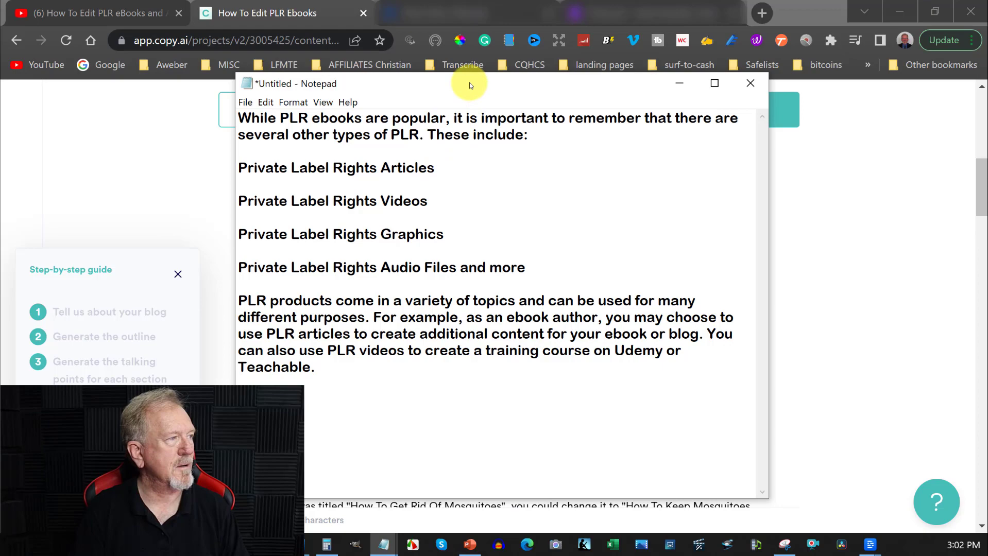
pyautogui.moveTo(469, 83); pyautogui.dragTo(660, 170)
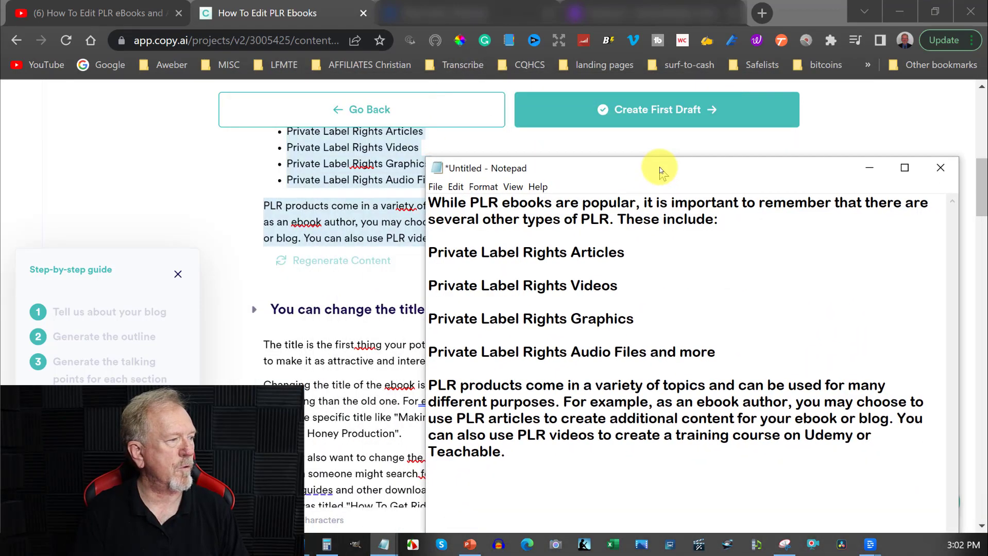
pyautogui.scroll(4, 329, 242)
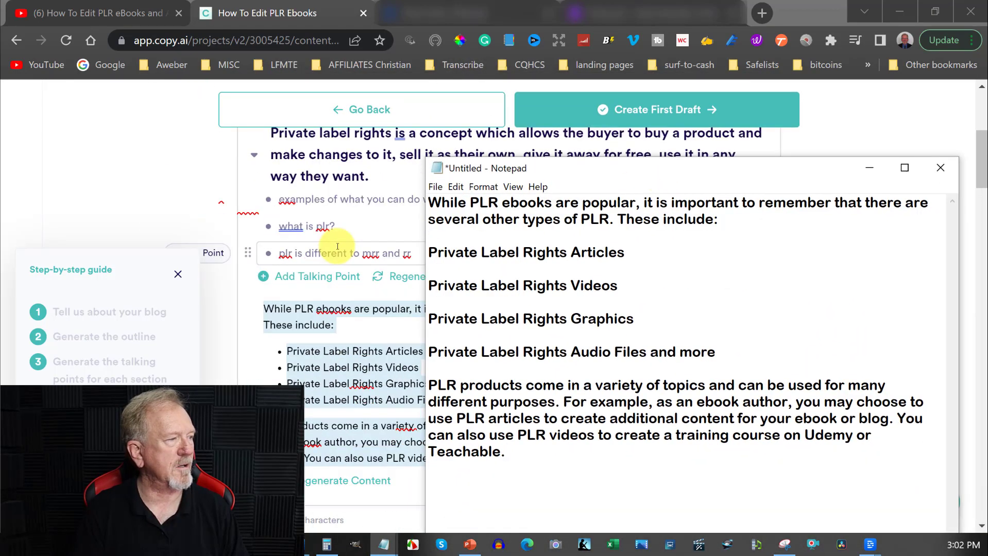
pyautogui.scroll(-8, 337, 246)
# Step: Copy the three paragraphs about changing the title and paste them into the untitled note
pyautogui.click(264, 216)
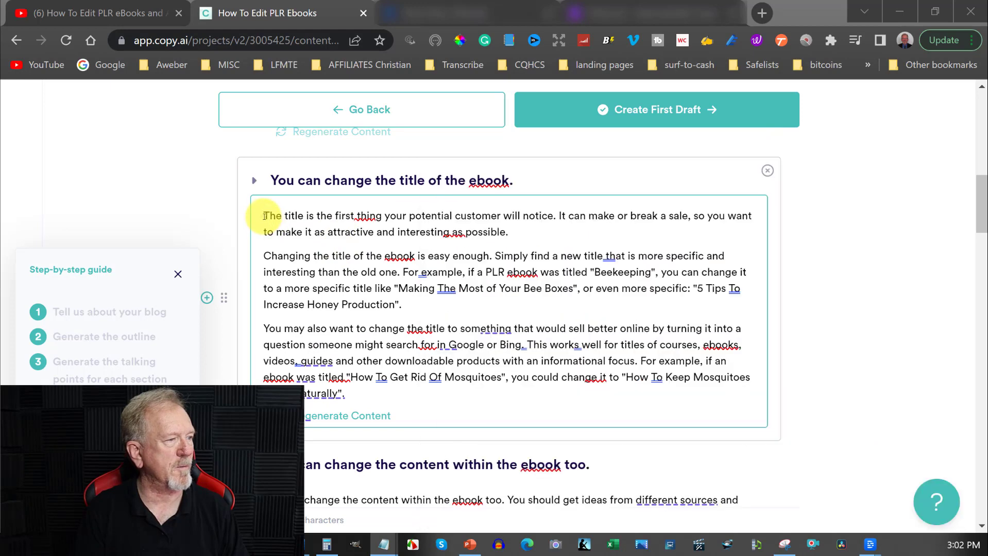
pyautogui.moveTo(265, 216); pyautogui.dragTo(406, 392)
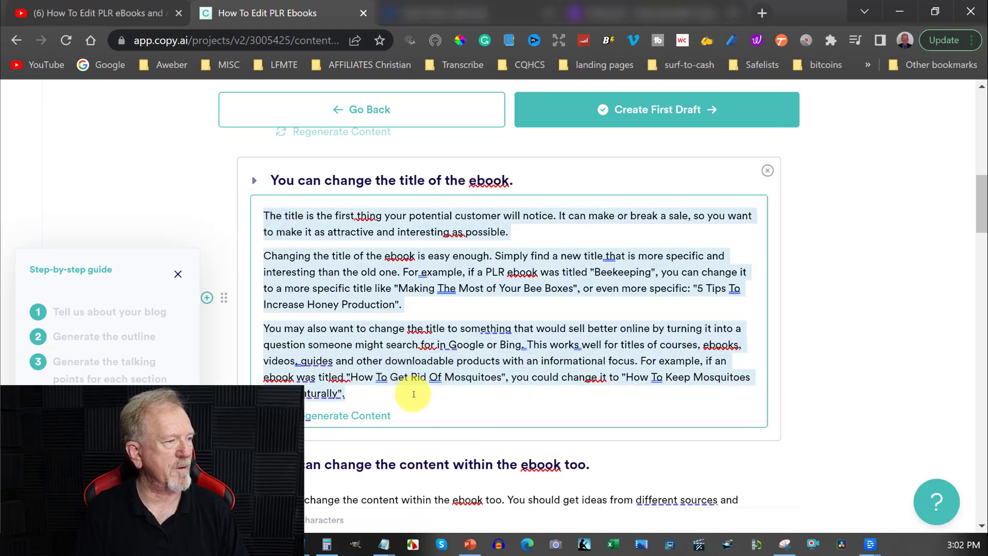
pyautogui.rightClick(359, 270)
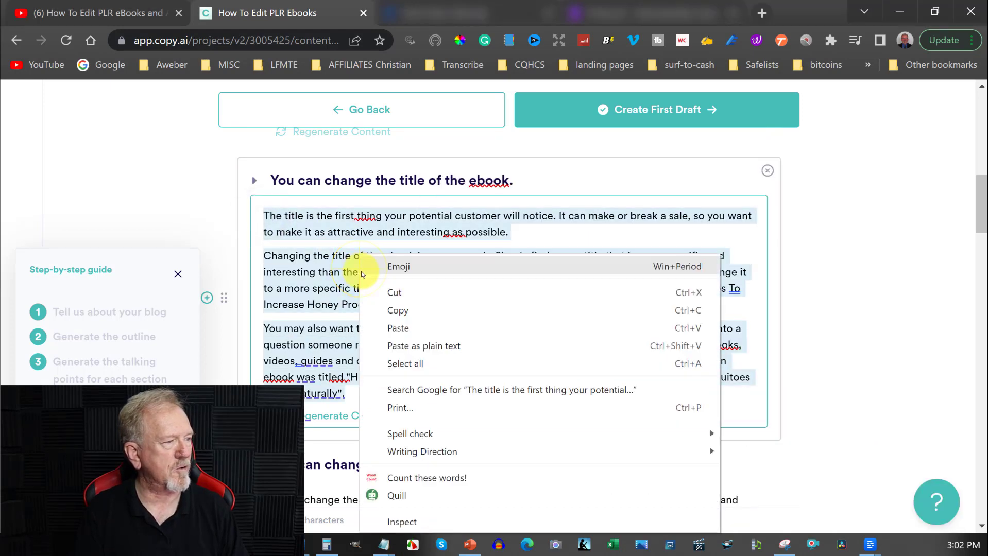
pyautogui.click(400, 311)
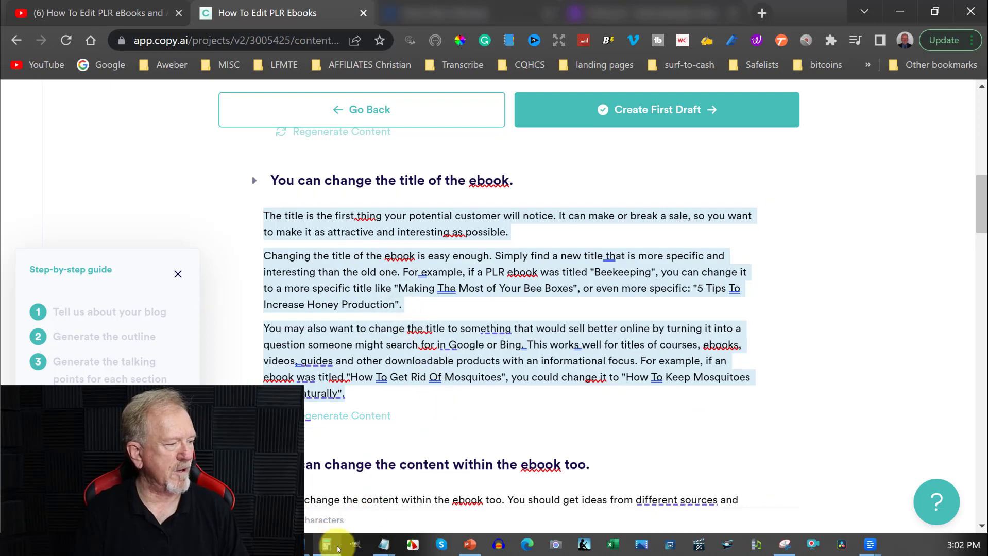
pyautogui.click(384, 545)
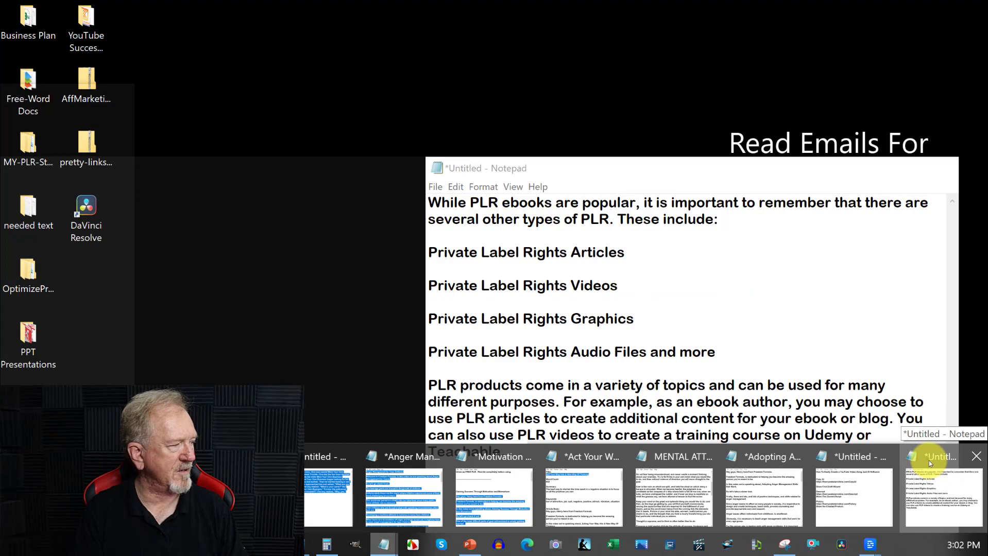
pyautogui.click(929, 461)
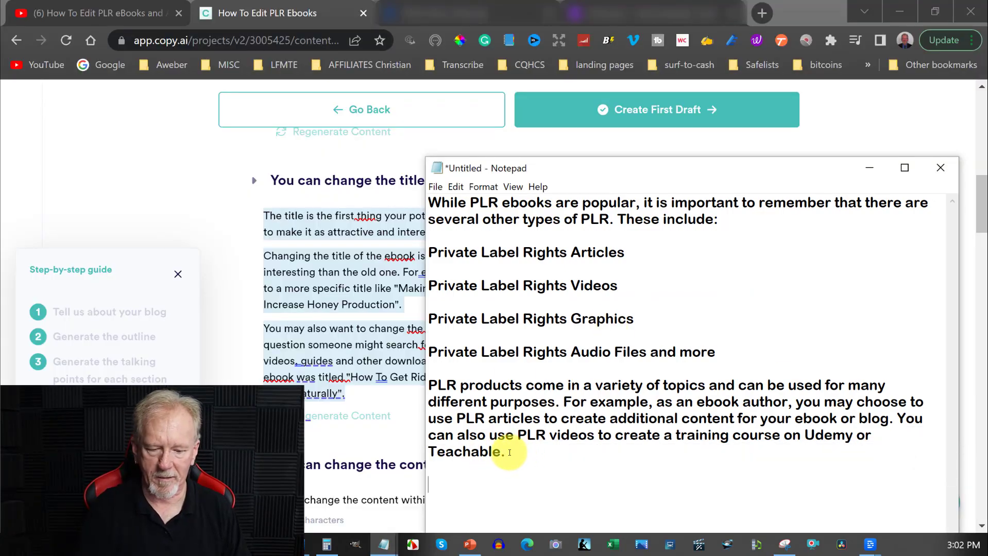
pyautogui.hotkey('ctrl', 'v')
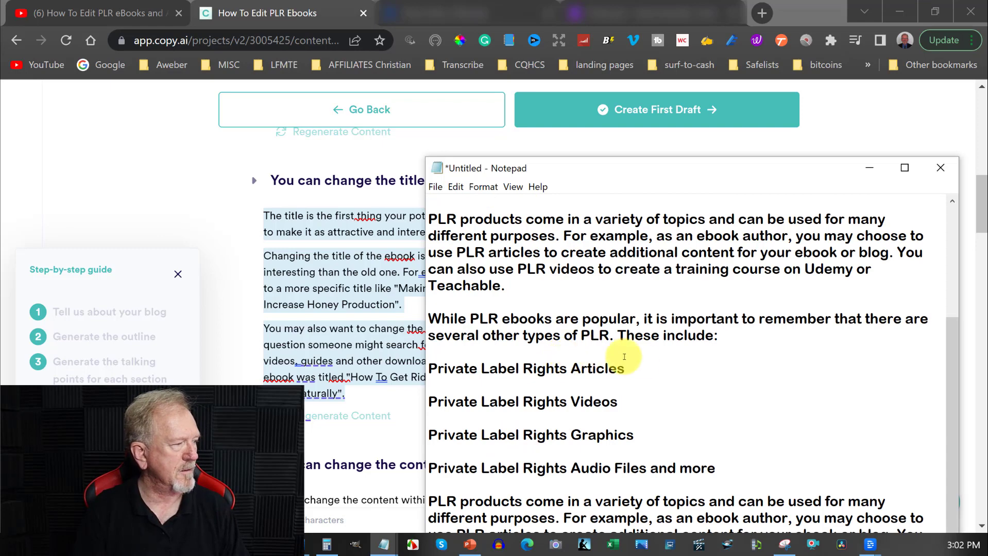
pyautogui.scroll(-8, 663, 364)
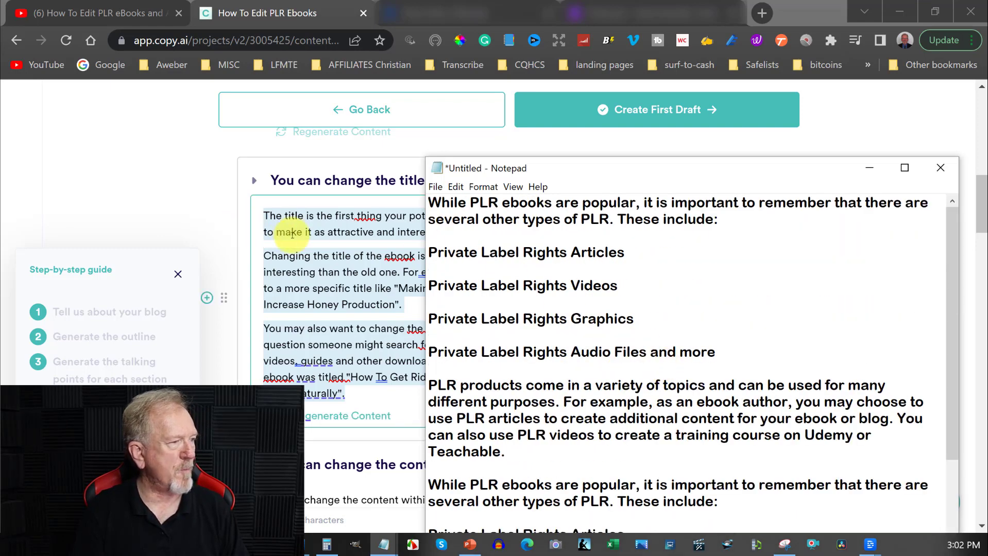
pyautogui.scroll(-2, 648, 357)
pyautogui.scroll(-2, 649, 357)
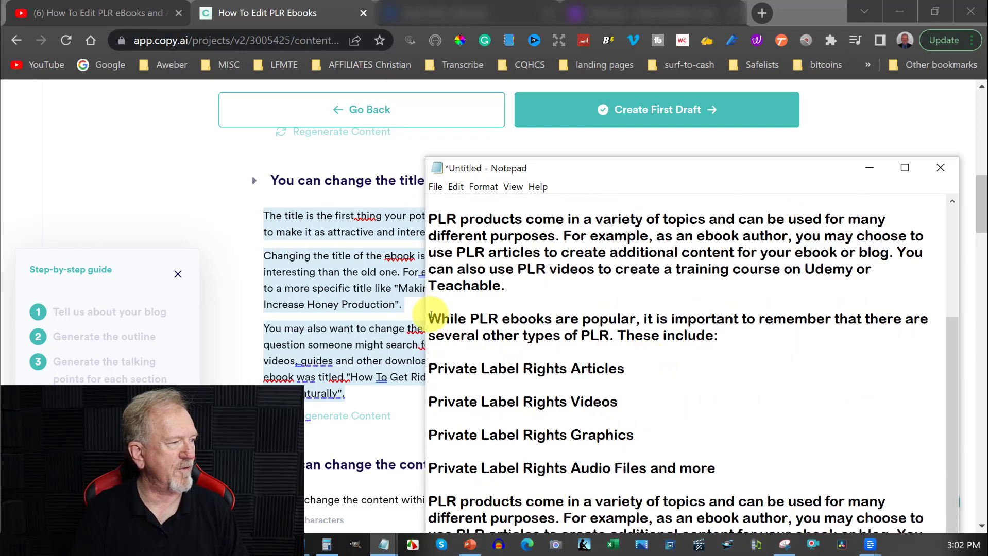
# Step: Delete the duplicated PLR-types block and leftover duplicate heading from the note
pyautogui.moveTo(428, 319); pyautogui.dragTo(876, 431)
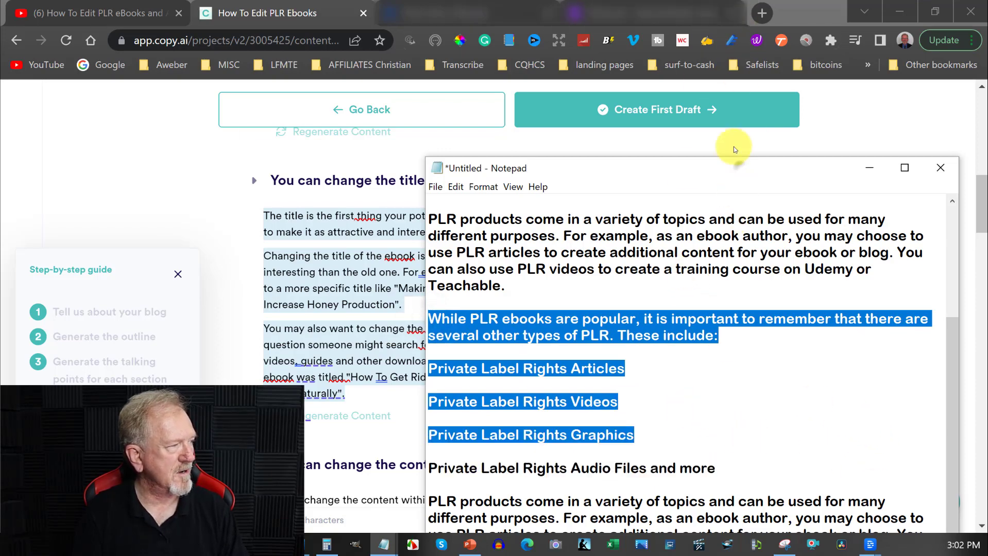
pyautogui.moveTo(737, 166); pyautogui.dragTo(690, 45)
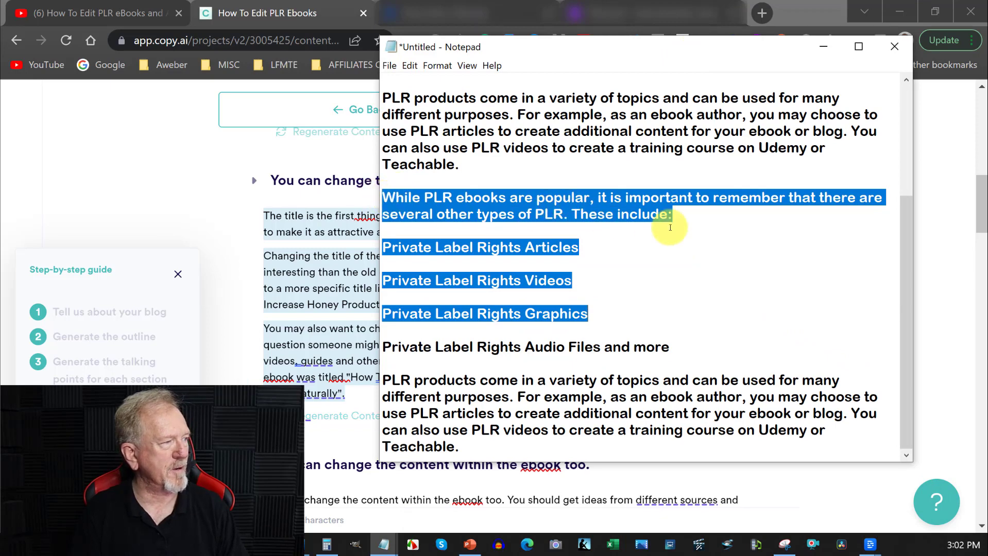
pyautogui.scroll(4, 606, 205)
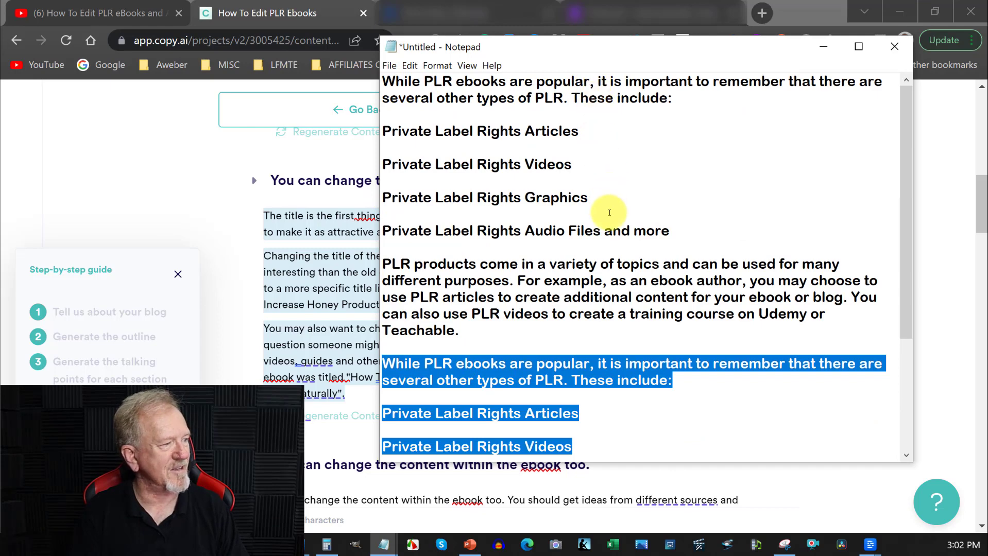
pyautogui.scroll(-2, 609, 213)
pyautogui.press('Delete')
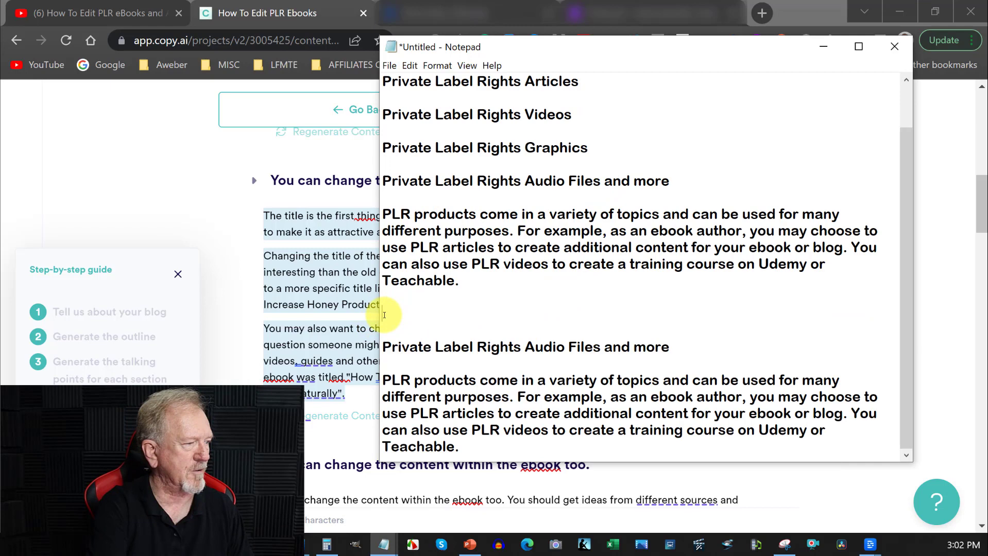
pyautogui.moveTo(383, 346); pyautogui.dragTo(509, 496)
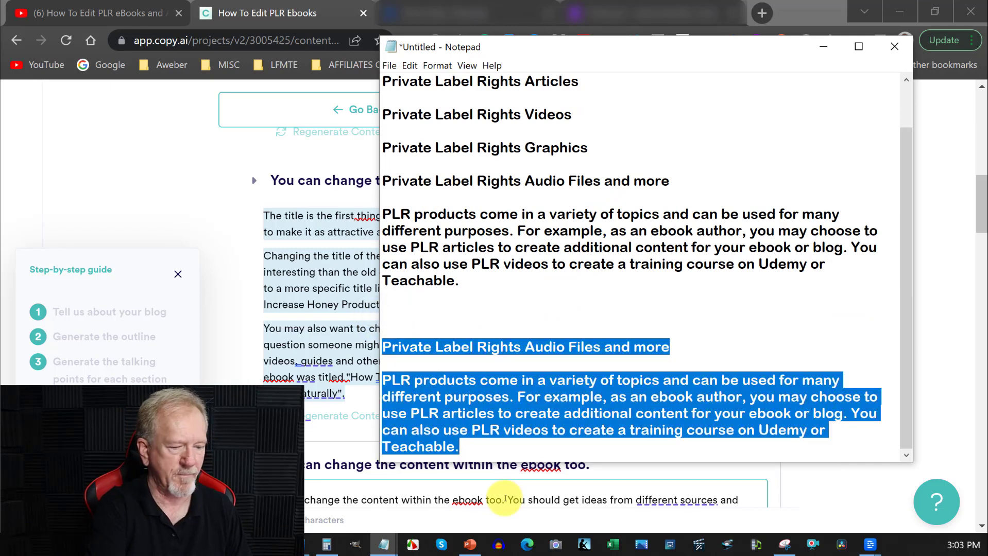
pyautogui.press('Delete')
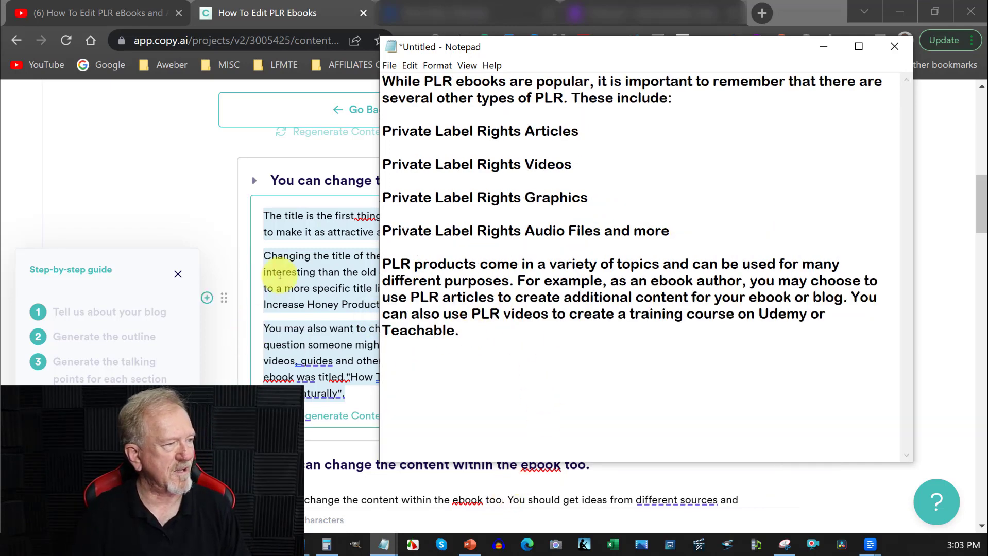
# Step: Copy the three title-change paragraphs from the Copy.ai draft
pyautogui.click(207, 158)
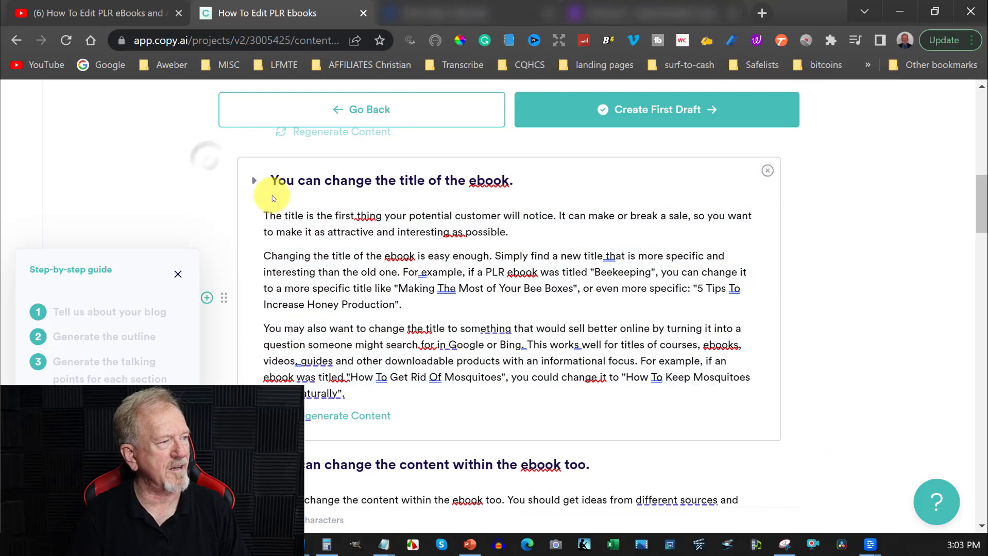
pyautogui.moveTo(265, 215); pyautogui.dragTo(393, 383)
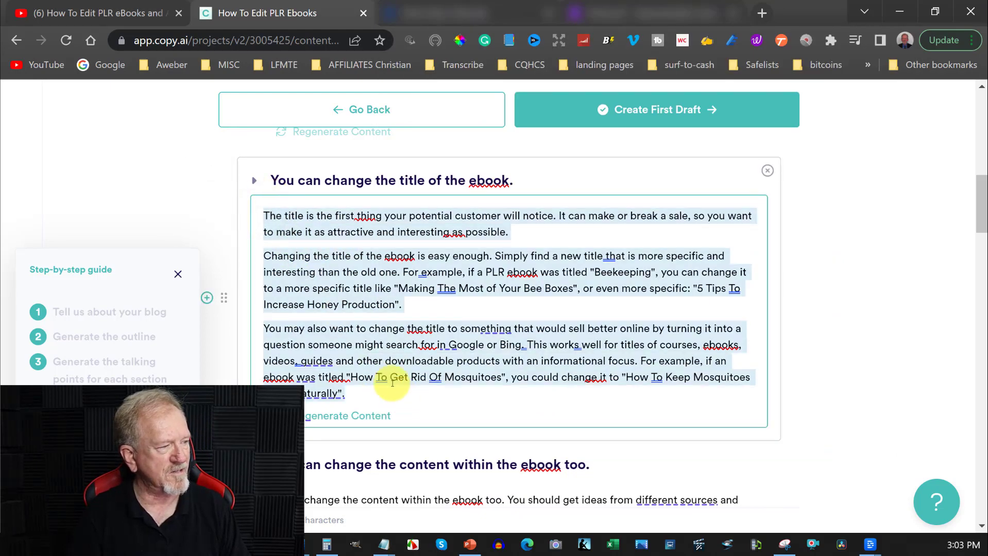
pyautogui.rightClick(324, 268)
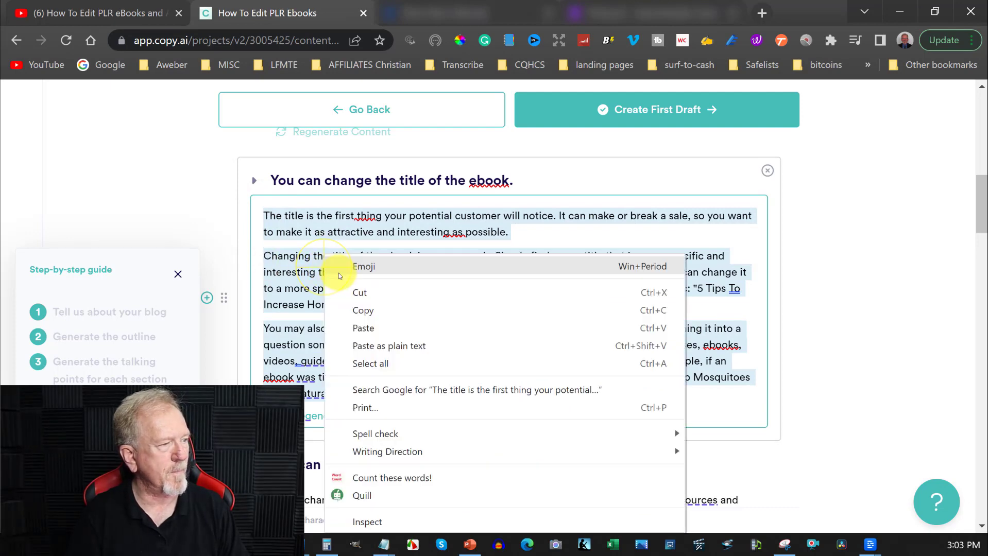
pyautogui.click(365, 311)
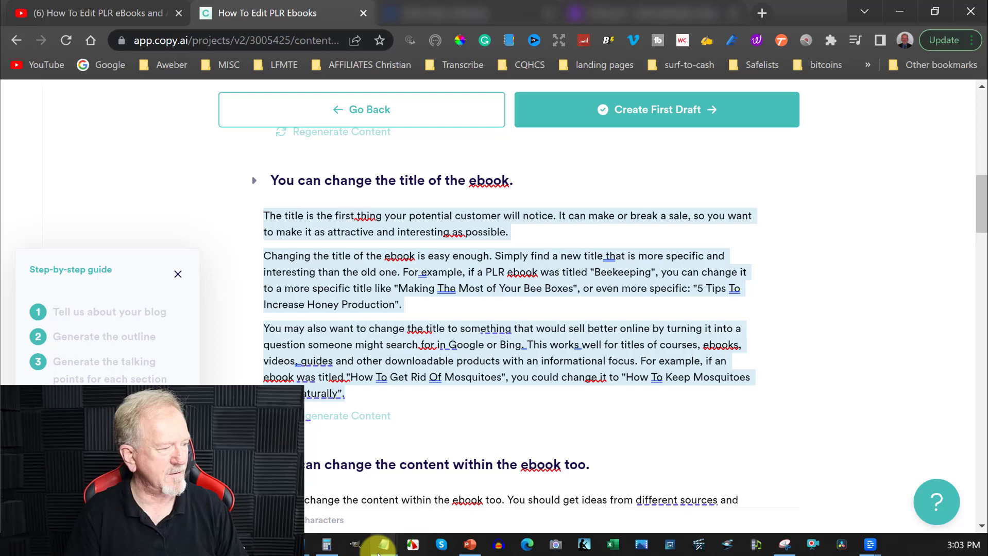
# Step: Paste the title paragraphs into the note, delete the extra pasted copy, and minimize Notepad
pyautogui.moveTo(383, 551)
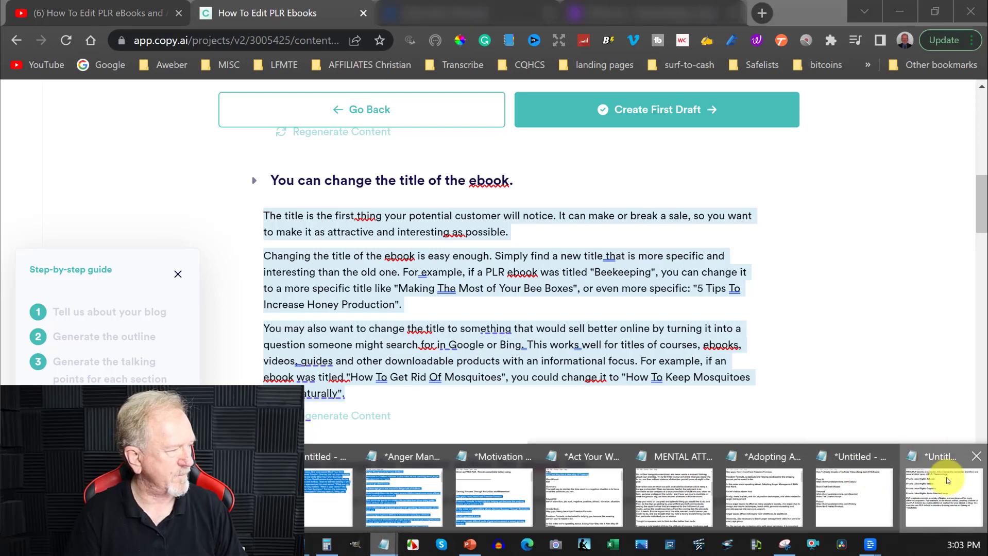
pyautogui.click(930, 465)
pyautogui.hotkey('ctrl', 'v')
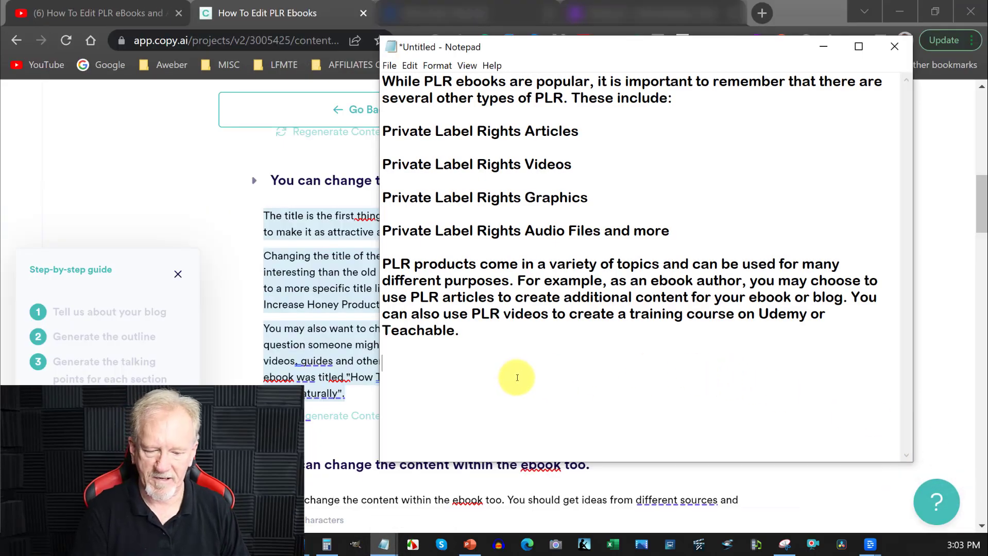
pyautogui.hotkey('ctrl', 'v')
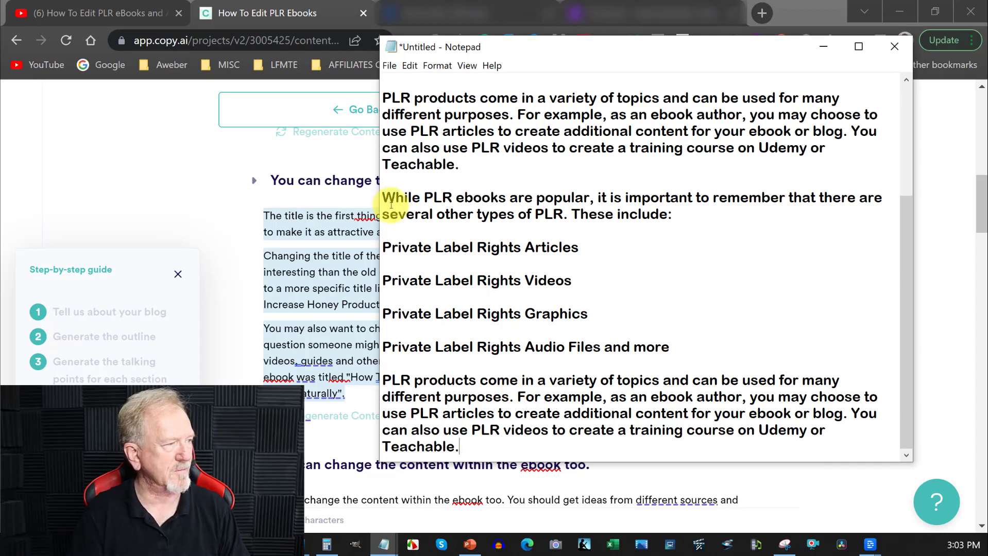
pyautogui.moveTo(384, 198); pyautogui.dragTo(716, 477)
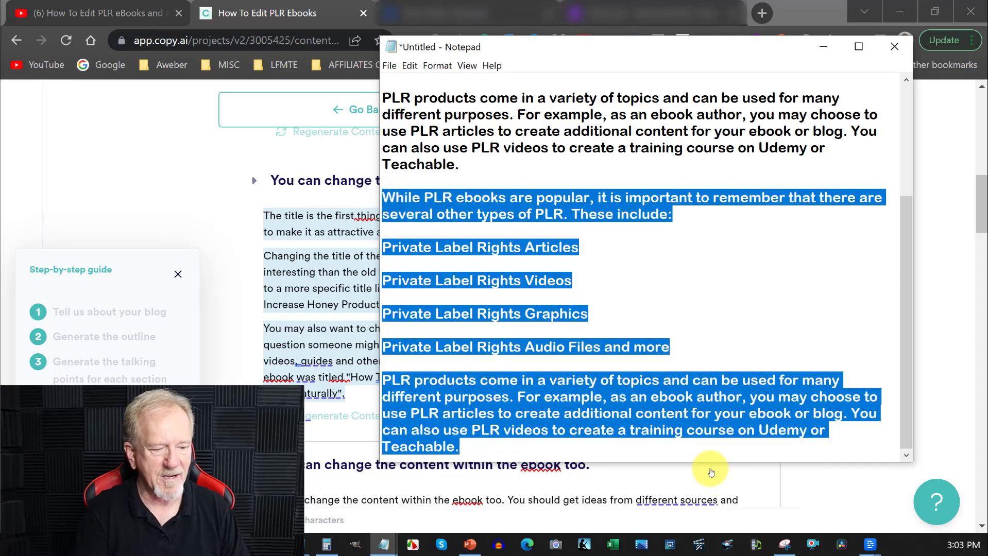
pyautogui.press('Delete')
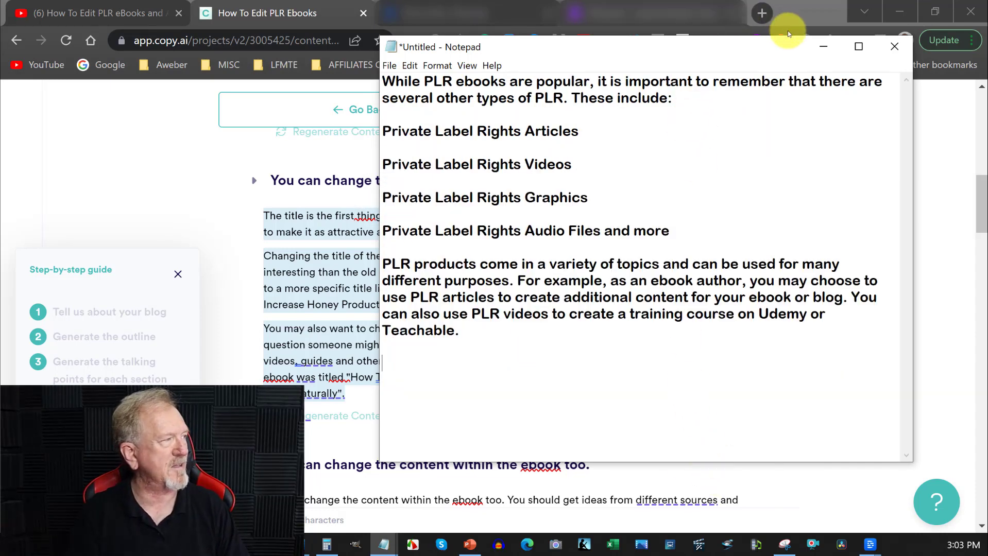
pyautogui.click(824, 47)
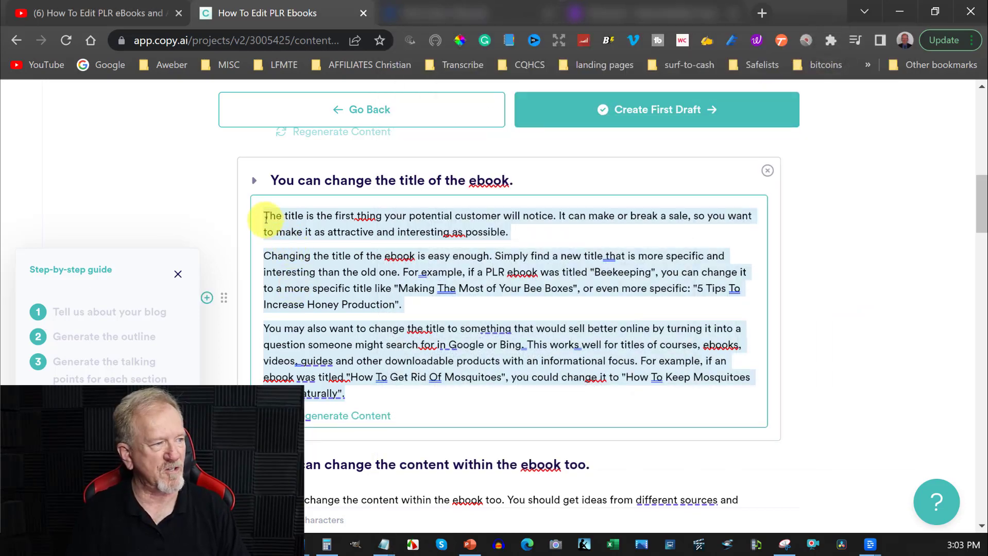
pyautogui.scroll(-3, 375, 331)
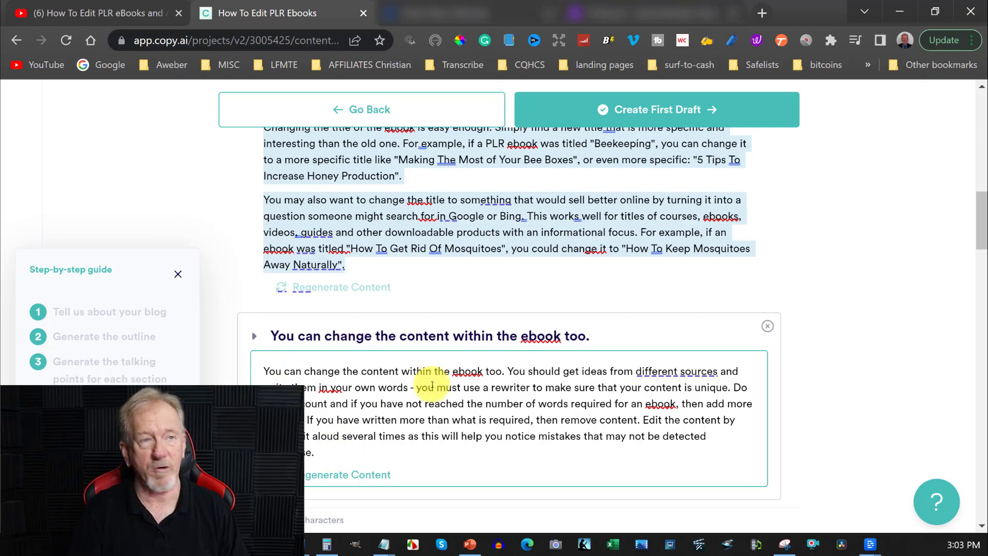
pyautogui.scroll(-15, 431, 386)
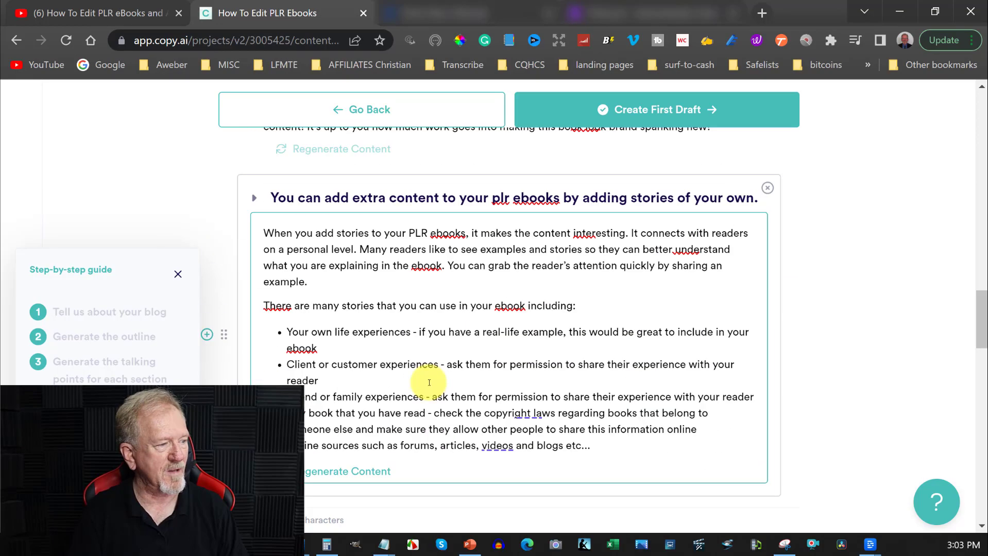
pyautogui.scroll(-12, 429, 385)
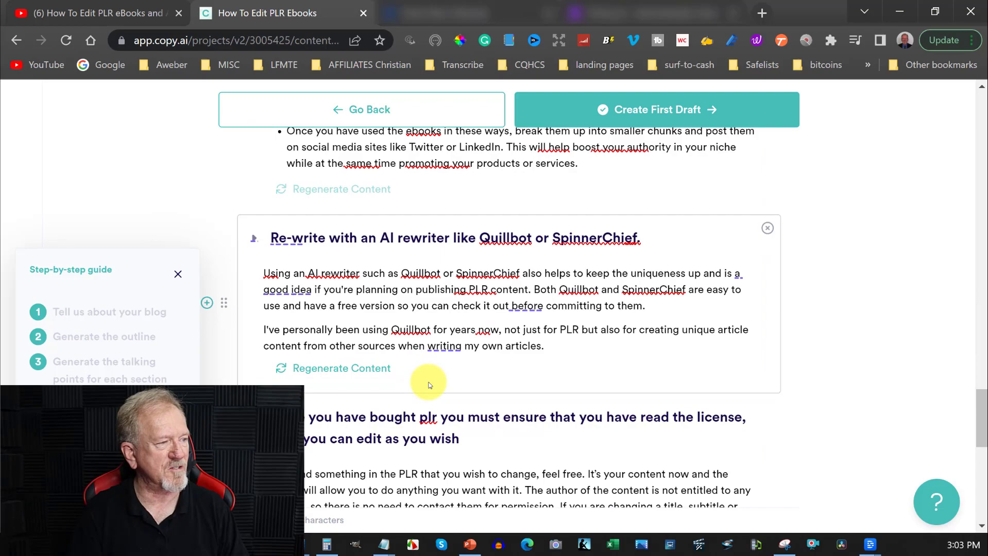
pyautogui.scroll(-3, 428, 382)
pyautogui.scroll(20, 426, 379)
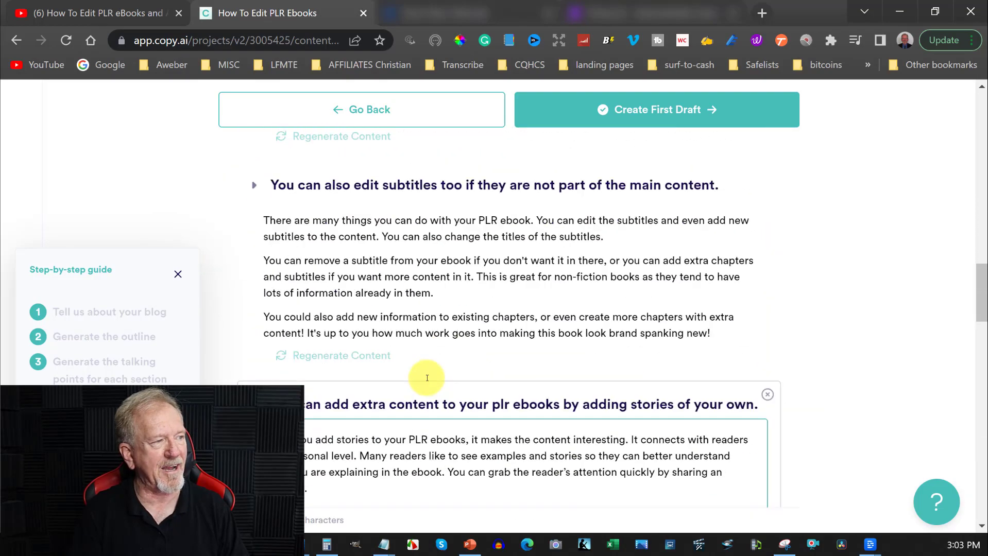
pyautogui.scroll(20, 426, 375)
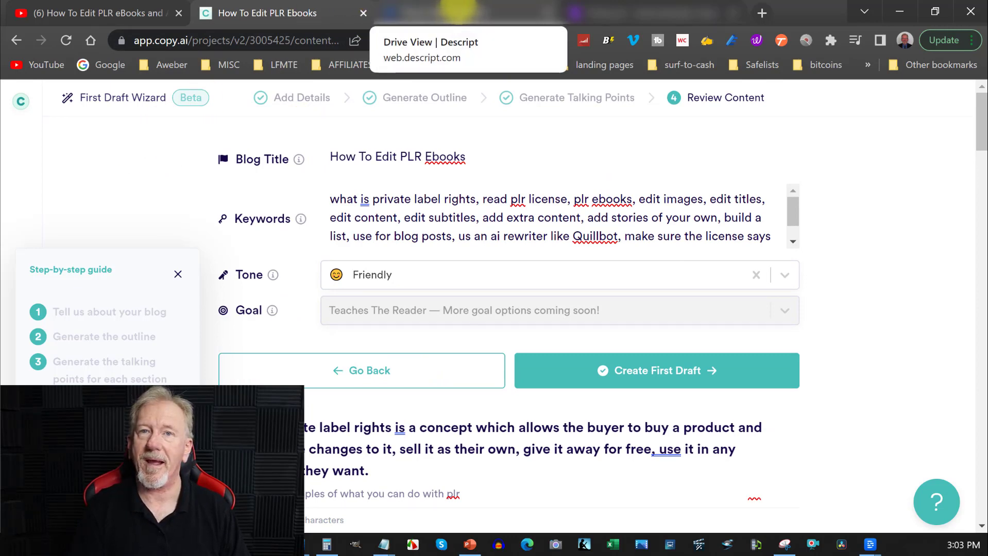
# Step: Switch to the 'Drive View | Descript' tab to show the project list
pyautogui.click(449, 12)
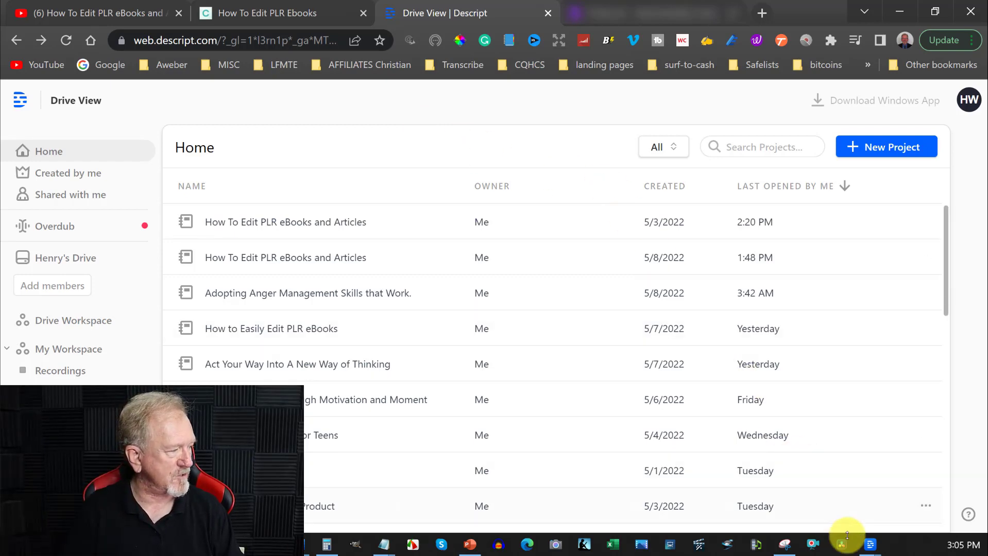
# Step: Create a new Descript project named 'How To Edit A PLR Ebook 2'
pyautogui.moveTo(870, 551)
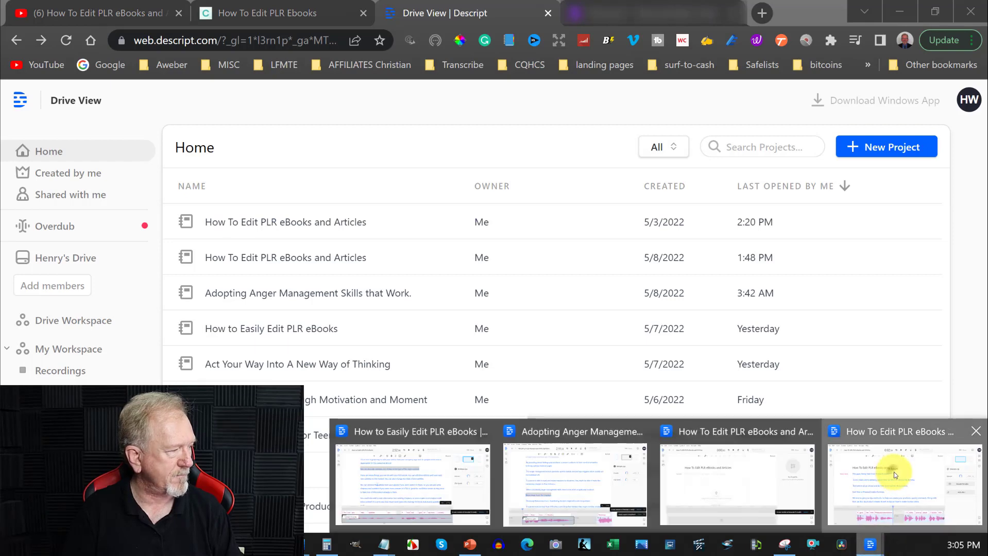
pyautogui.click(894, 471)
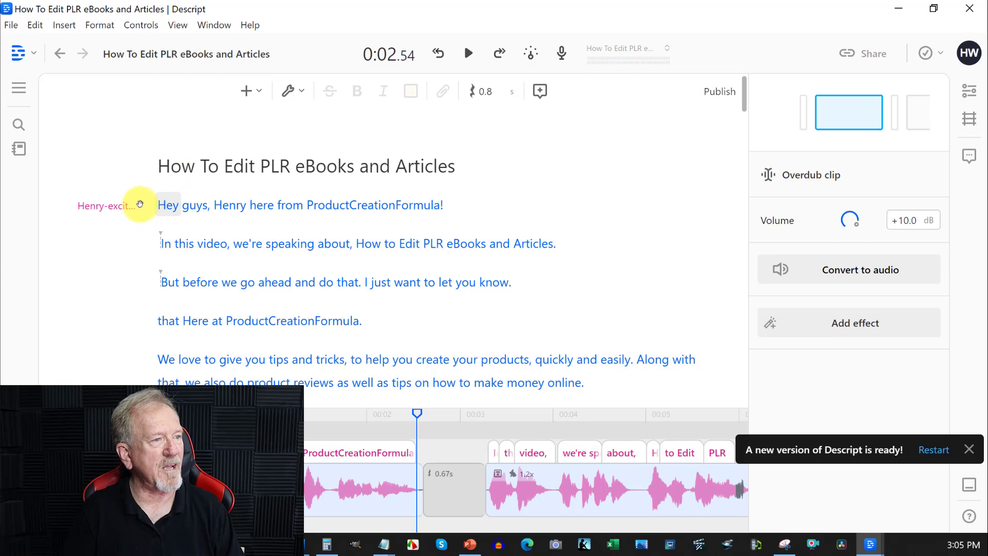
pyautogui.moveTo(113, 215)
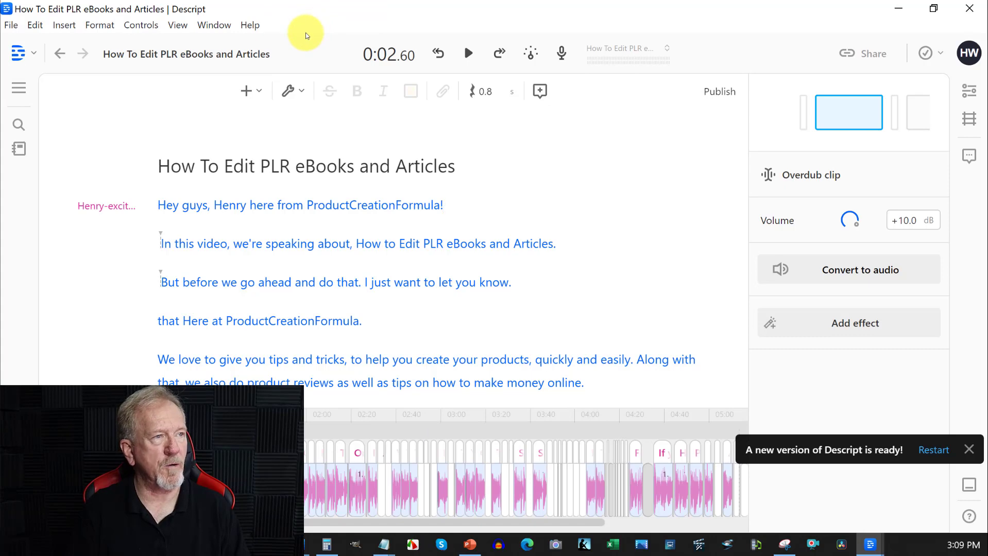
pyautogui.click(8, 25)
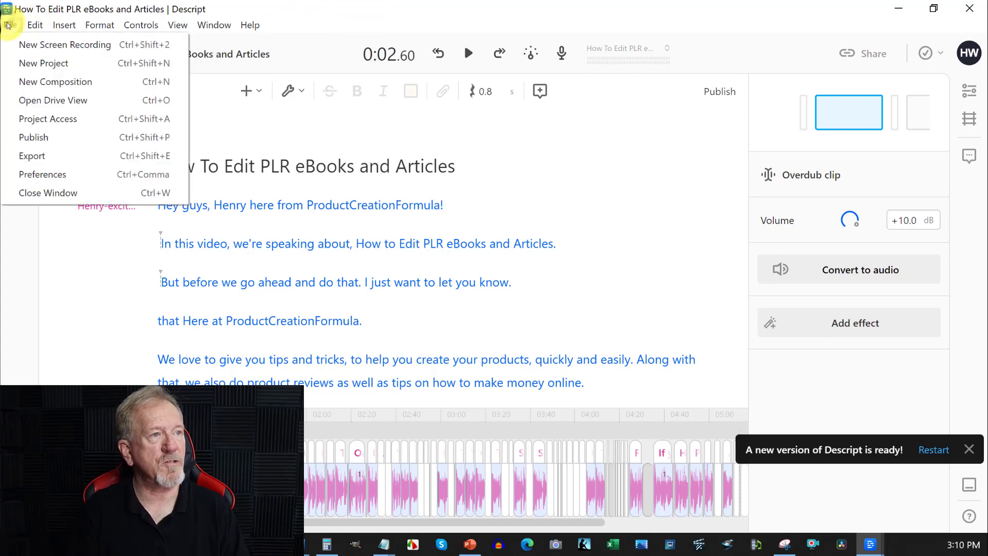
pyautogui.click(30, 64)
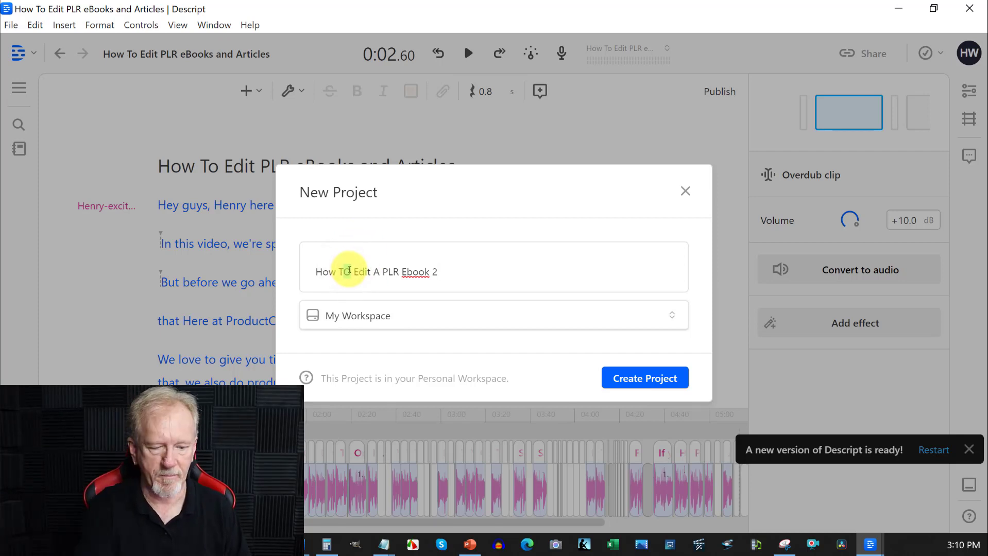
pyautogui.press('BackSpace')
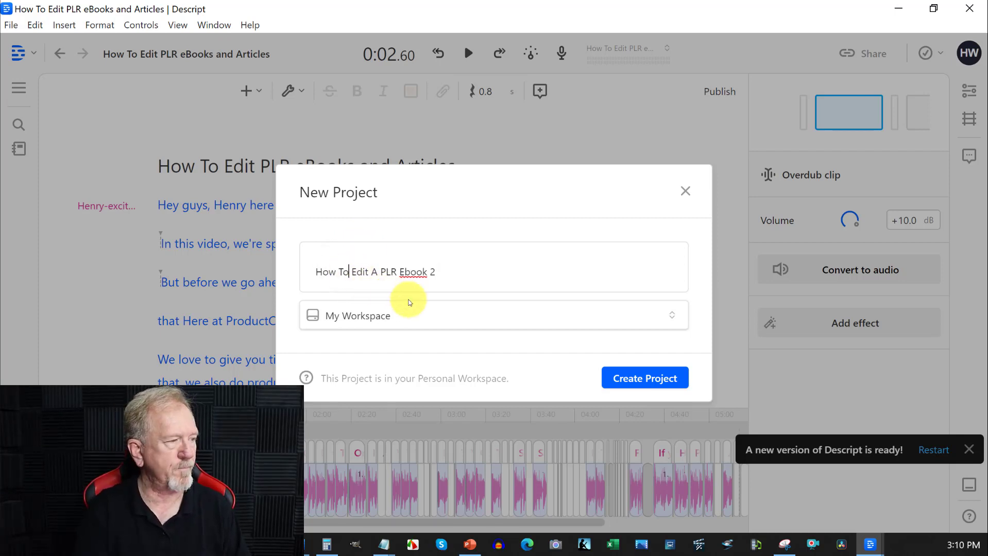
pyautogui.click(638, 383)
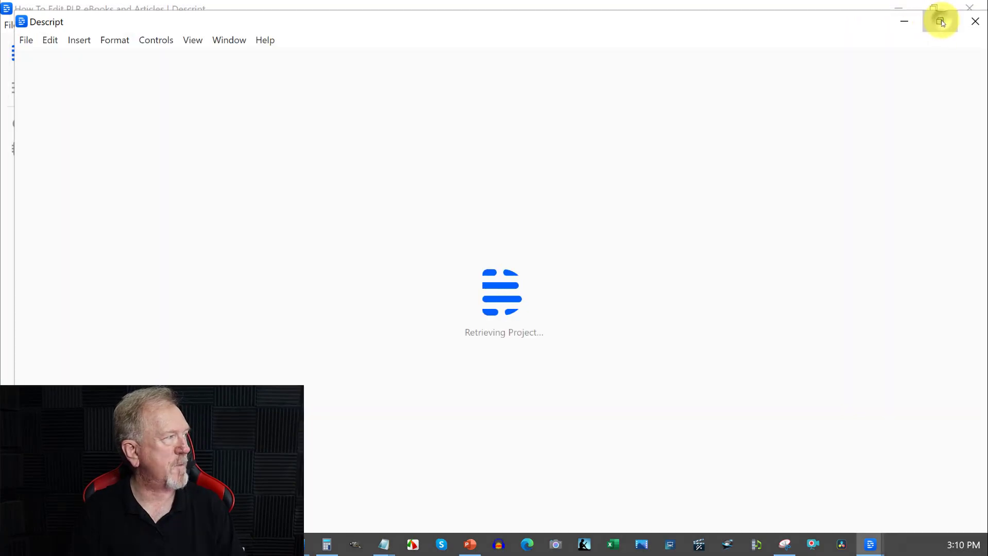
# Step: Maximize the new project and paste the Notepad voiceover script into its empty script
pyautogui.click(940, 21)
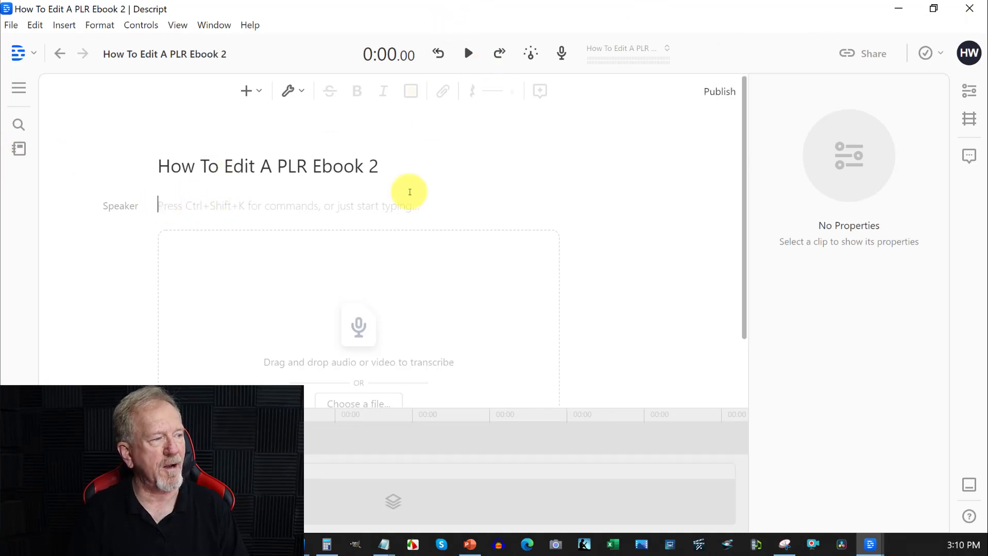
pyautogui.moveTo(315, 493)
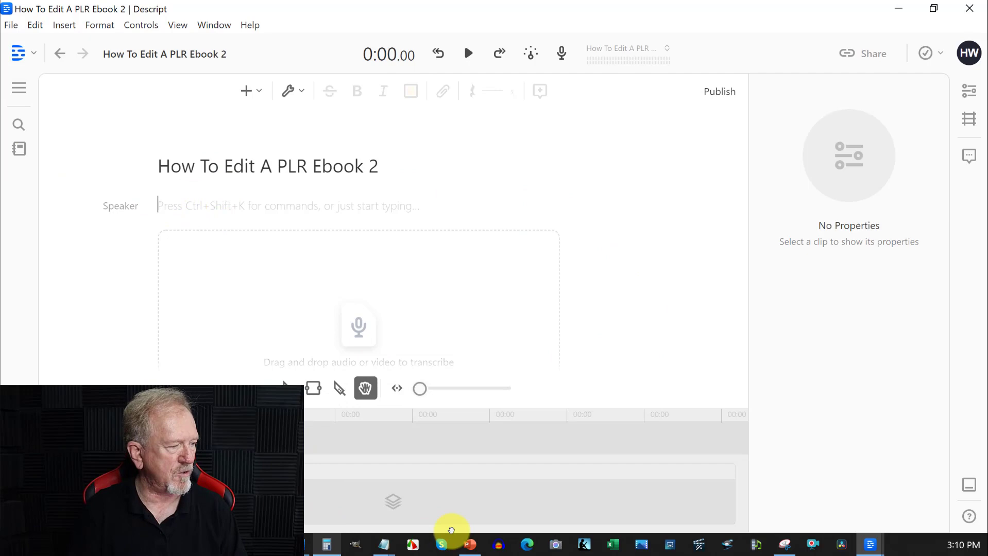
pyautogui.click(383, 550)
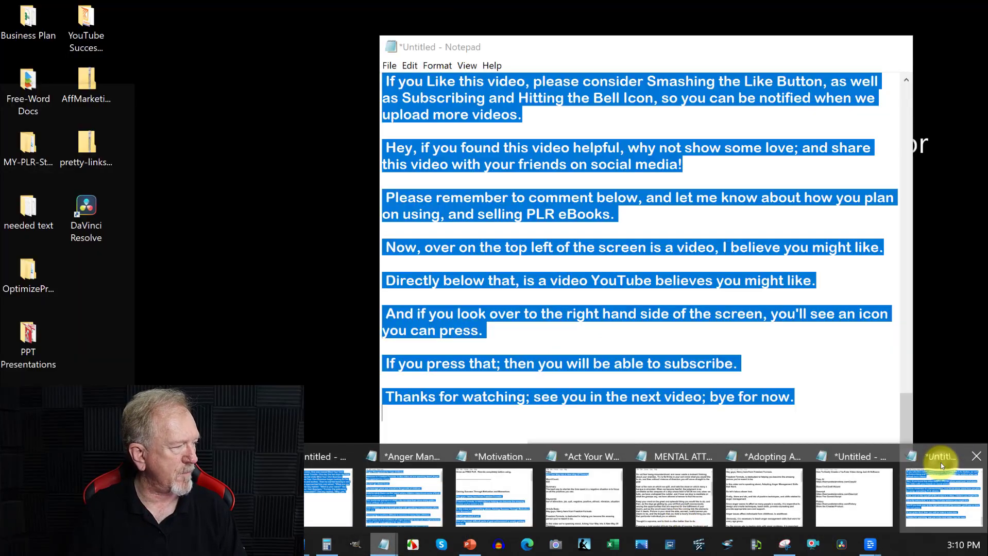
pyautogui.click(941, 463)
pyautogui.rightClick(472, 156)
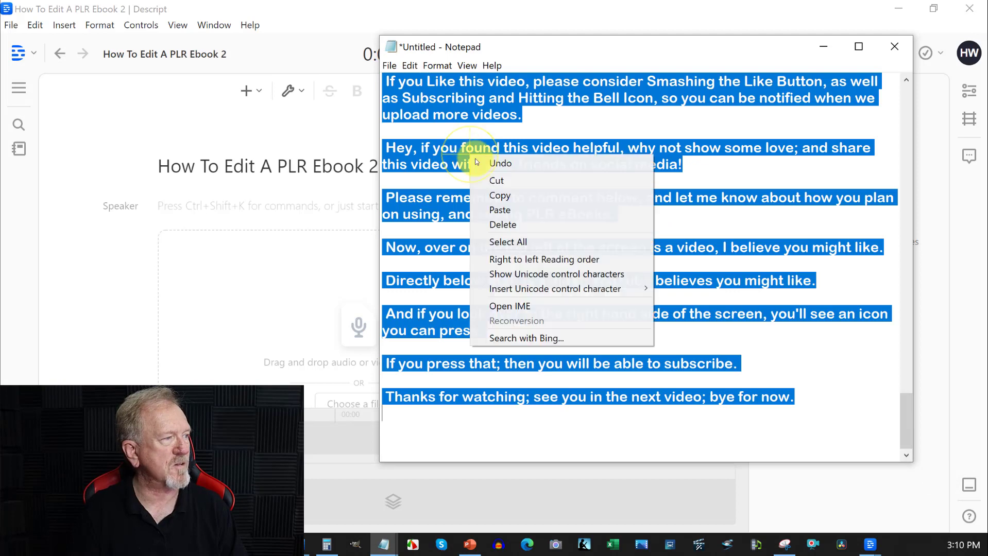
pyautogui.click(501, 195)
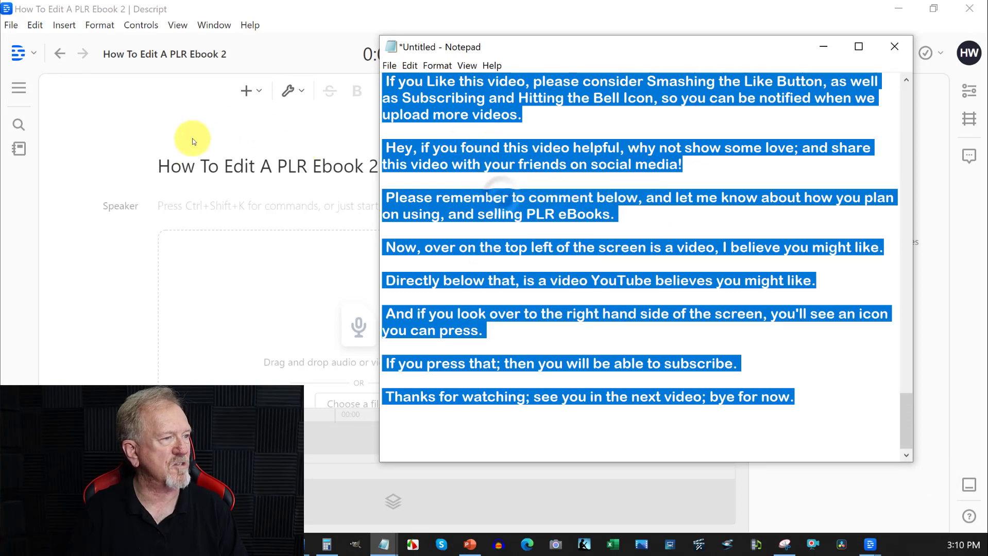
pyautogui.click(167, 207)
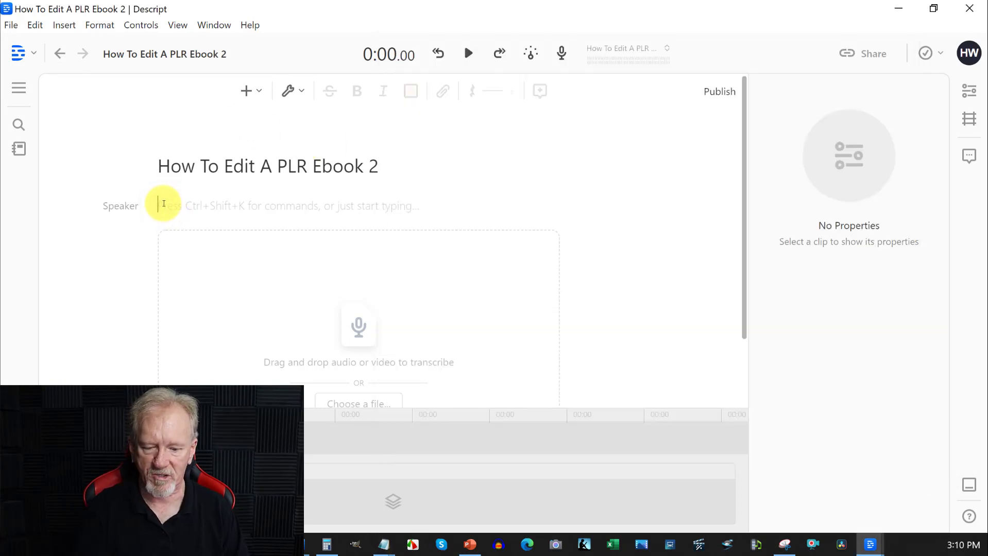
pyautogui.hotkey('ctrl', 'v')
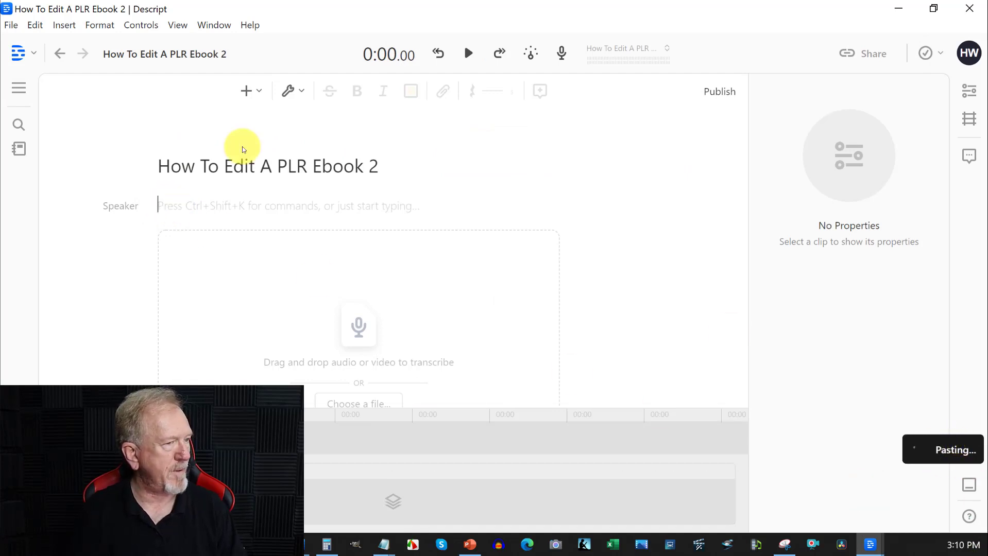
# Step: Set the speaker voice to Henry-excited
pyautogui.click(113, 208)
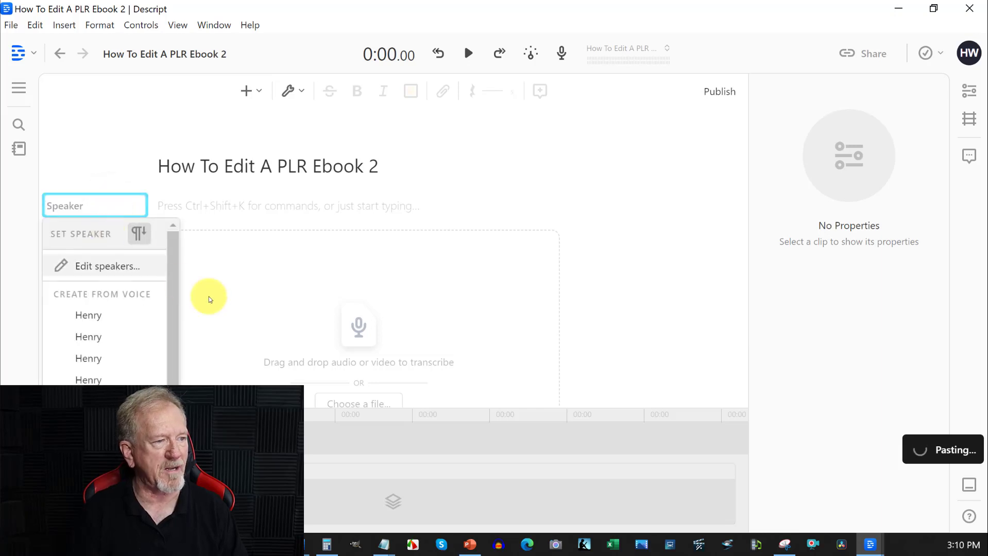
pyautogui.scroll(-1, 171, 304)
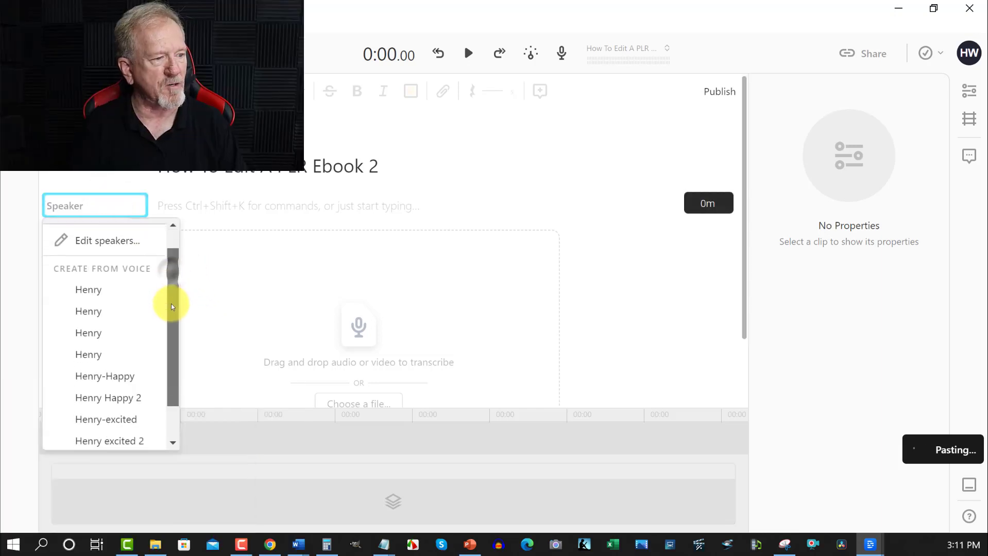
pyautogui.scroll(-1, 171, 304)
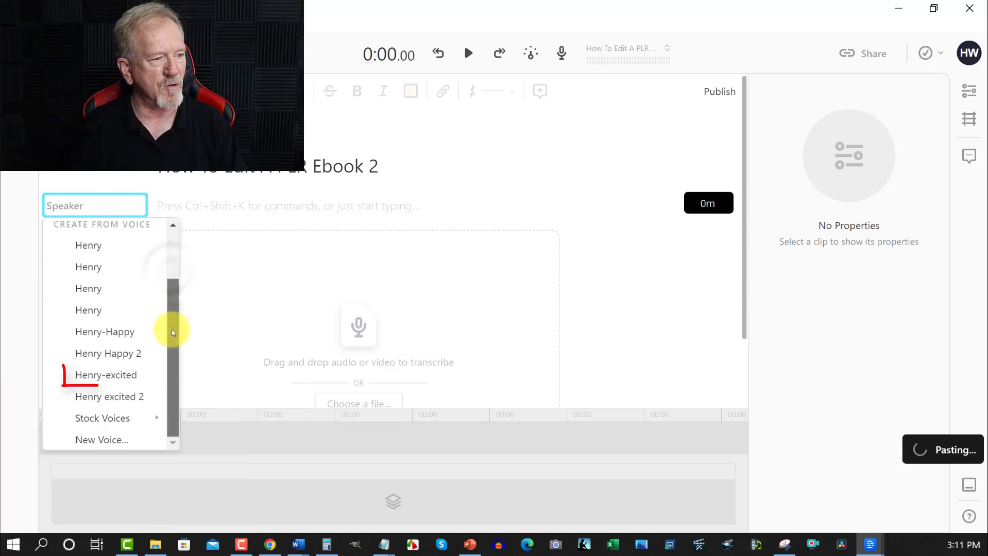
pyautogui.click(88, 376)
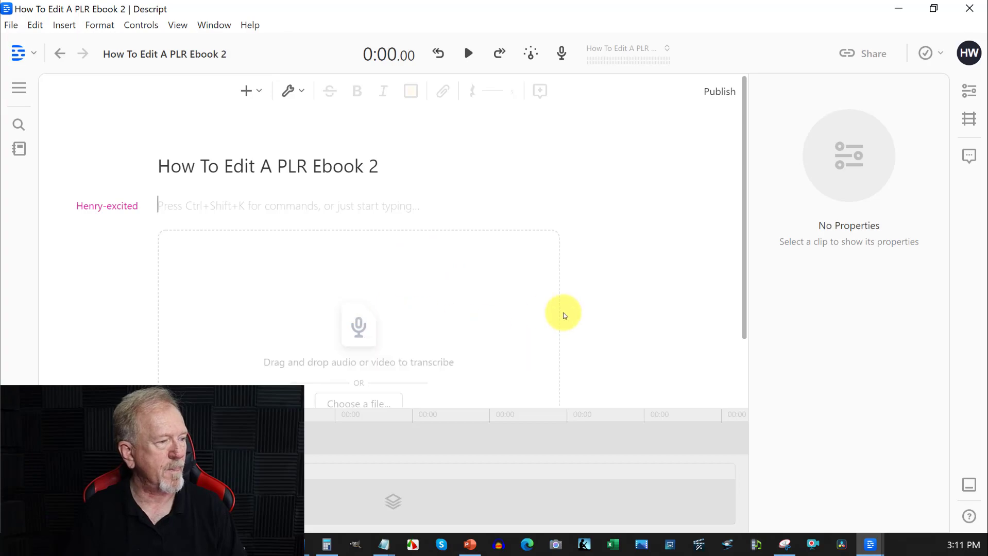
# Step: Scroll through the Henry-excited script while Overdub audio generates for its lines
pyautogui.scroll(15, 314, 279)
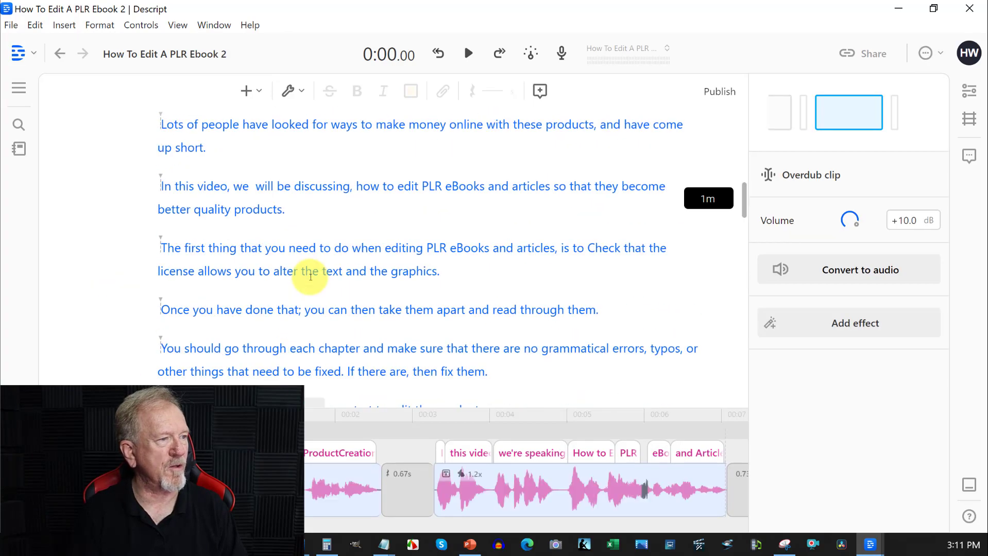
pyautogui.scroll(5, 310, 277)
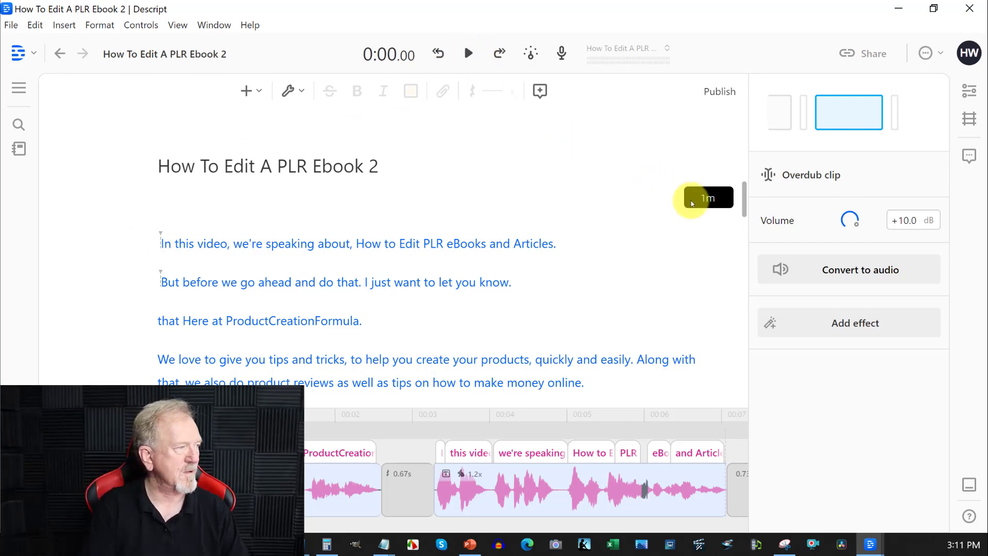
pyautogui.scroll(-10, 694, 196)
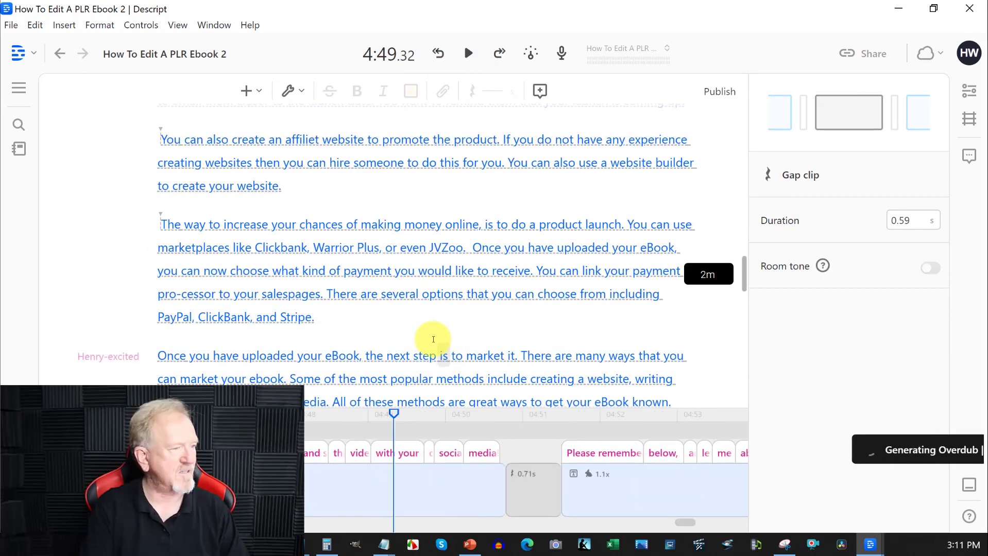
pyautogui.click(439, 355)
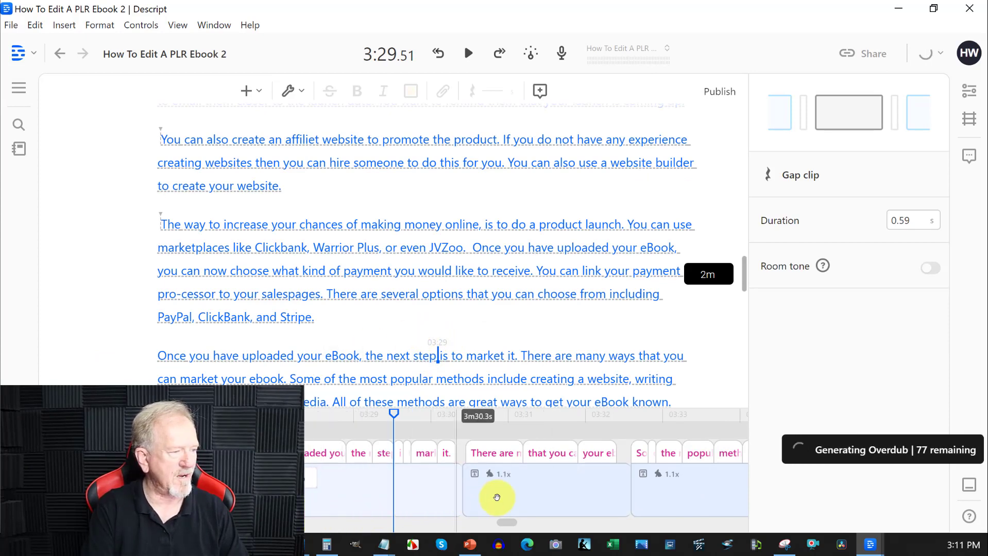
pyautogui.moveTo(496, 516)
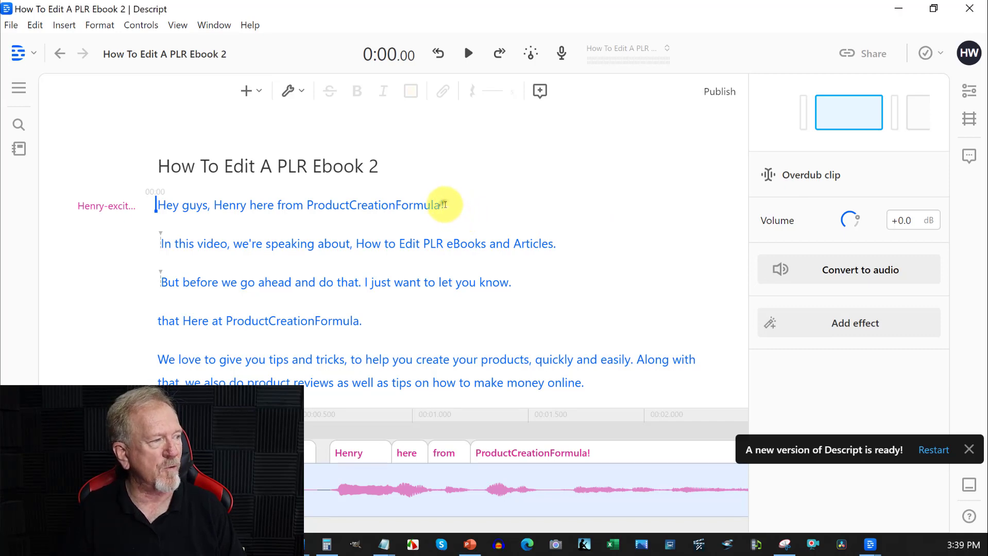
pyautogui.click(445, 205)
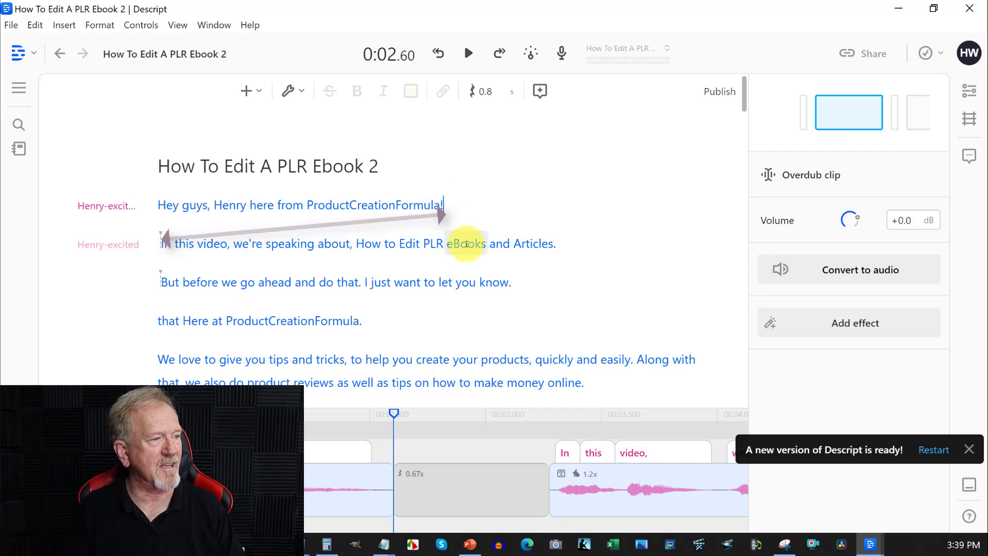
pyautogui.click(444, 205)
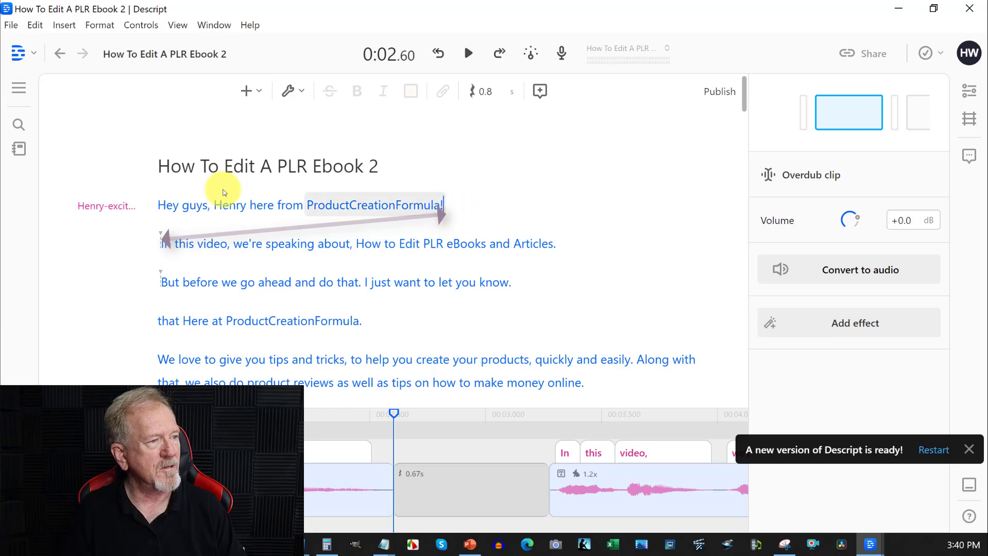
pyautogui.click(158, 204)
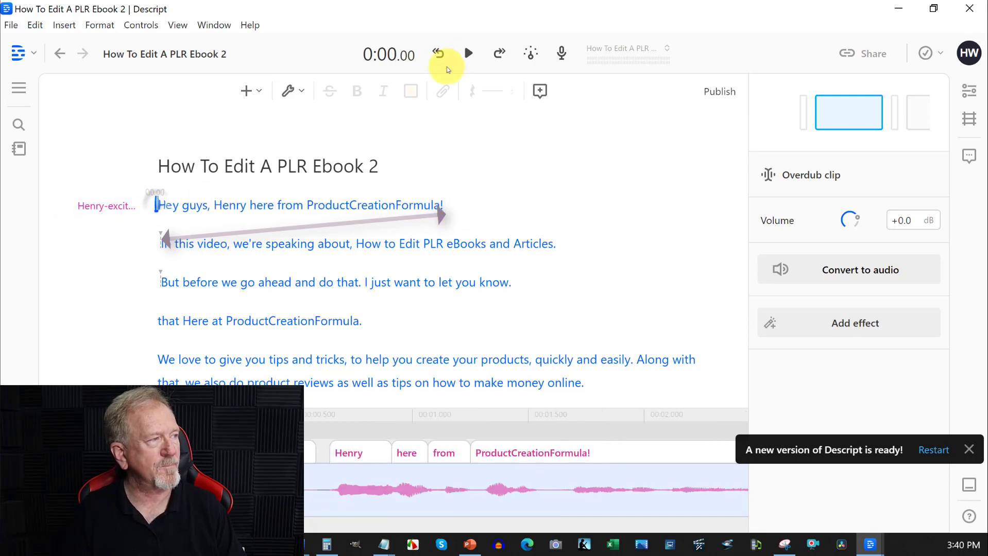
pyautogui.click(468, 55)
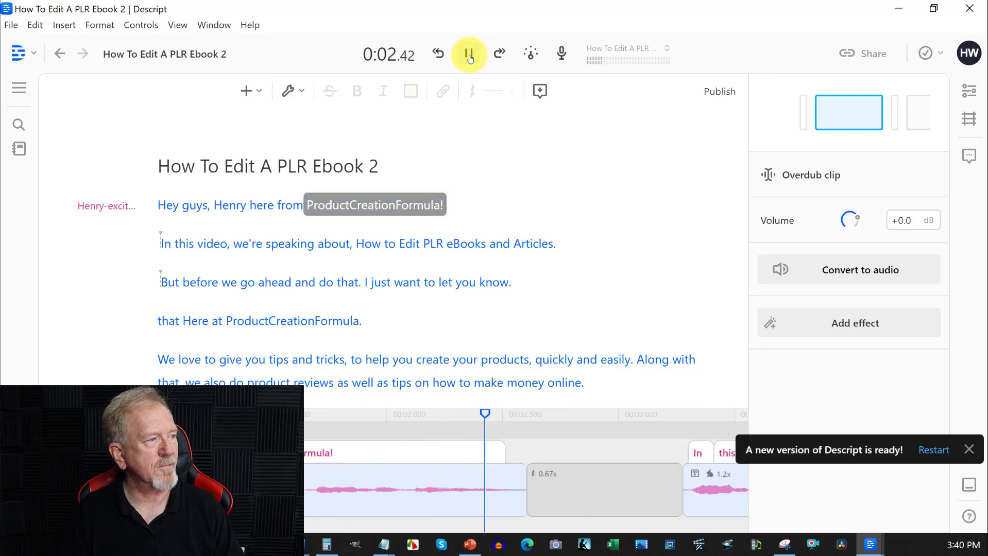
pyautogui.click(469, 55)
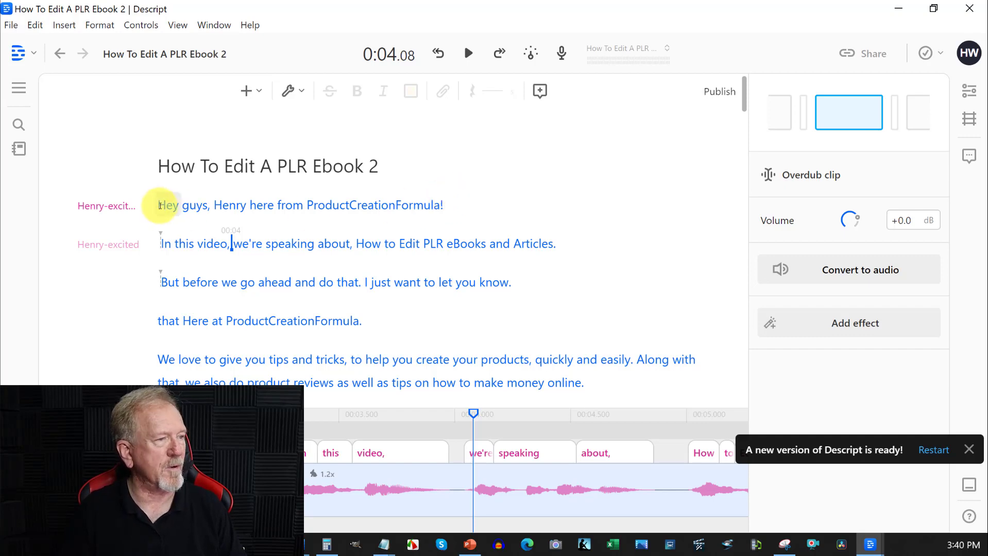
# Step: Select all the script clips and set their clip speed to 1.1x
pyautogui.moveTo(158, 205); pyautogui.dragTo(499, 359)
pyautogui.scroll(-12, 560, 273)
pyautogui.scroll(-15, 556, 280)
pyautogui.scroll(-15, 551, 289)
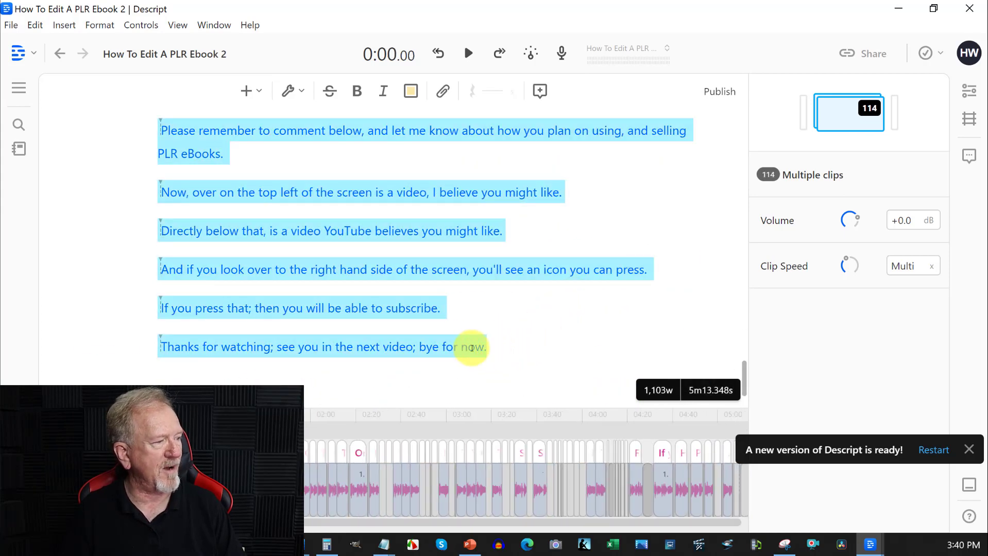
pyautogui.click(905, 266)
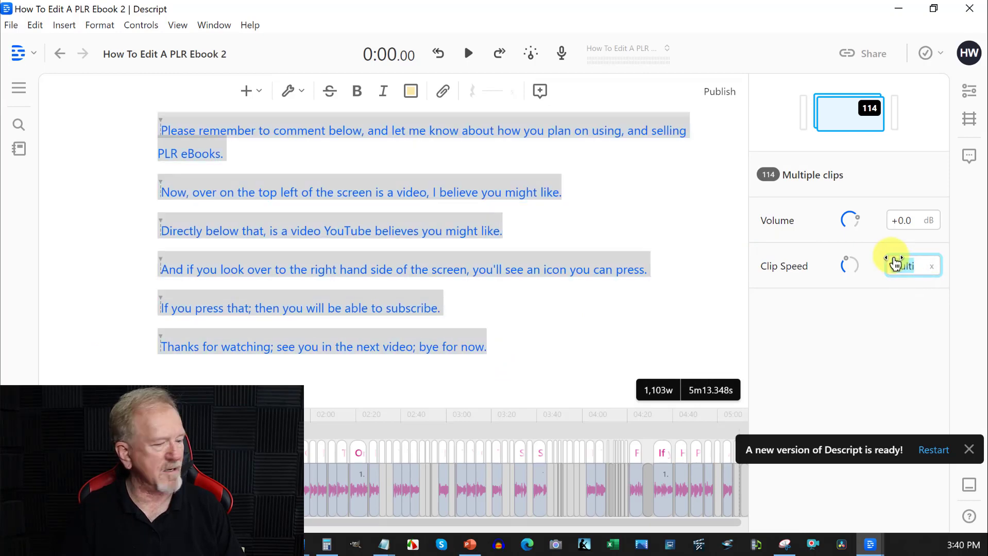
pyautogui.press('BackSpace')
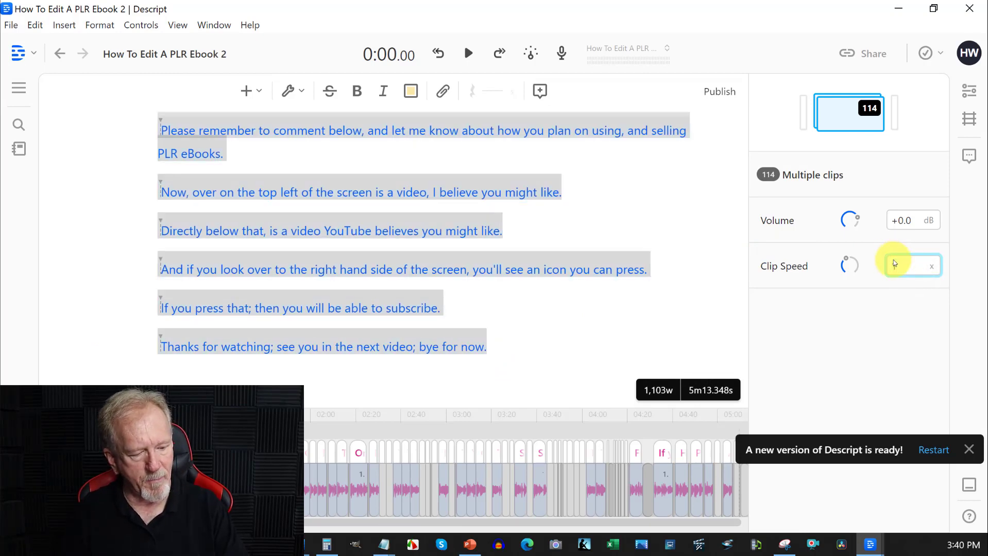
pyautogui.write('1')
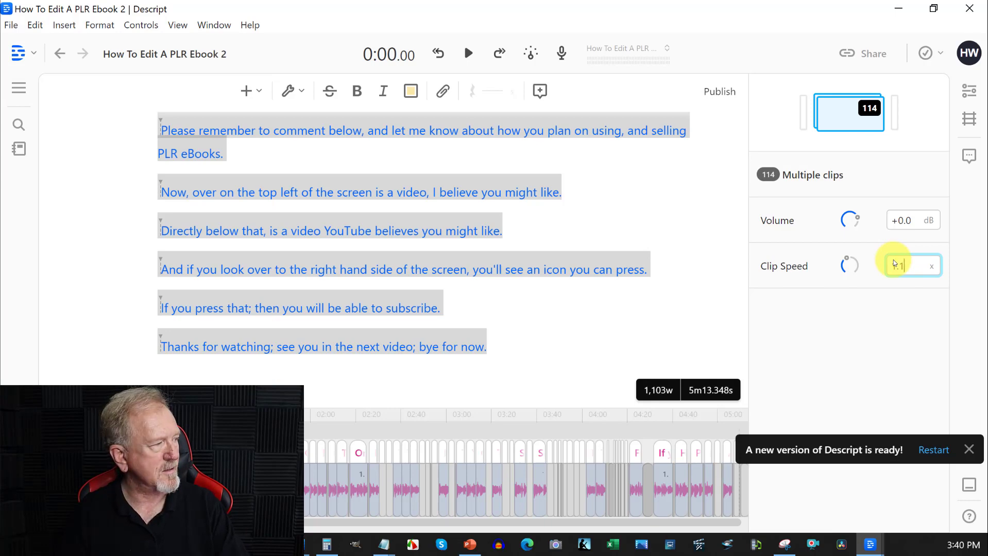
pyautogui.write('.1')
pyautogui.press('Return')
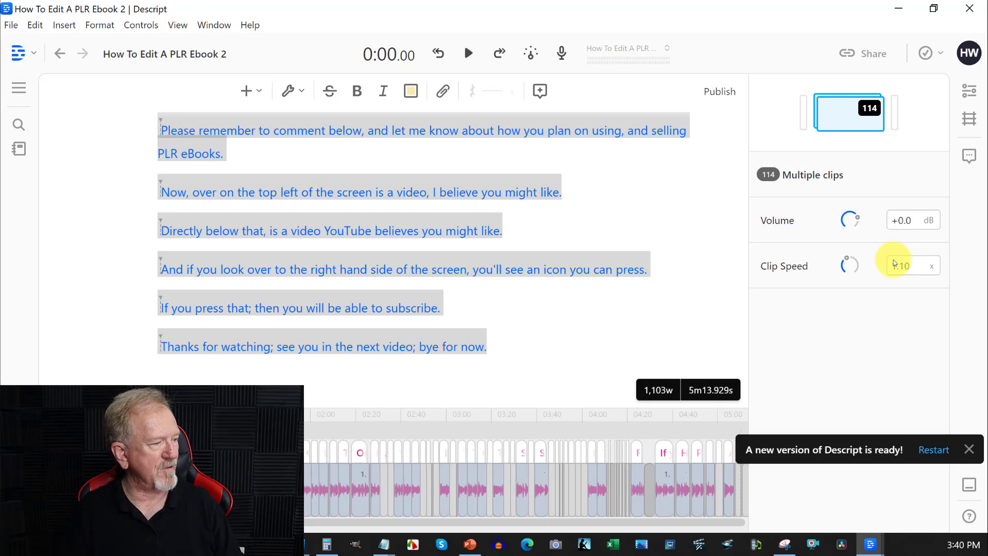
# Step: Return to the top of the transcript and clear the selection at the opening line
pyautogui.scroll(5, 554, 263)
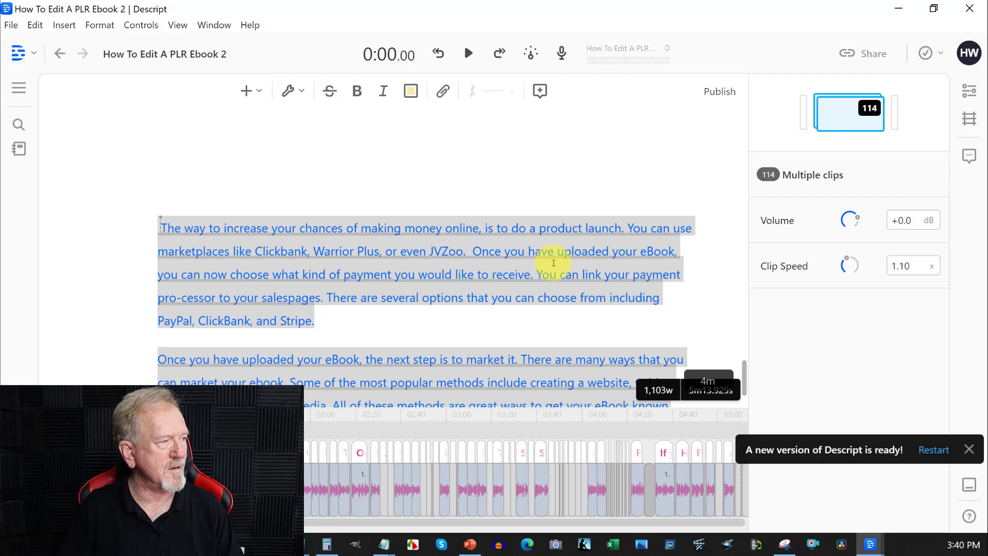
pyautogui.scroll(15, 553, 263)
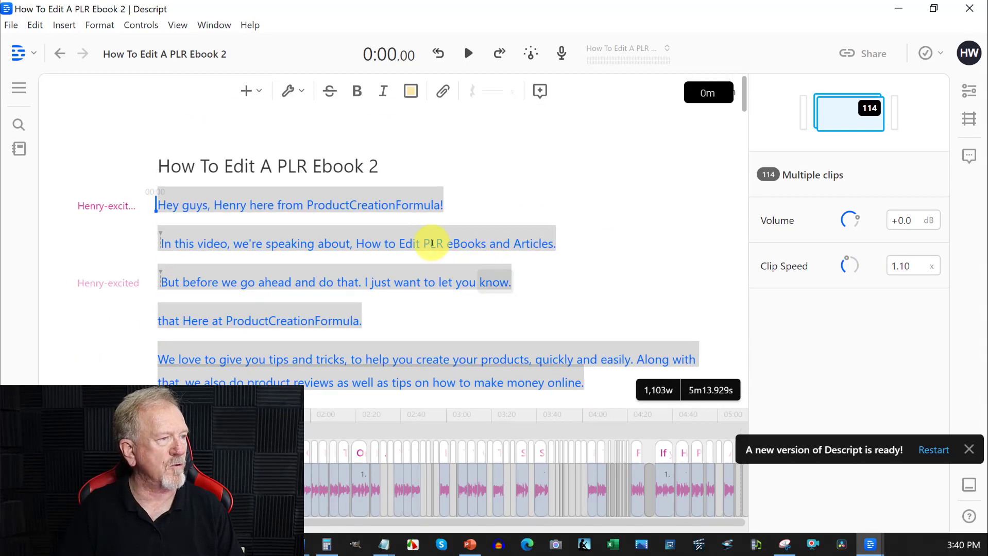
pyautogui.click(461, 198)
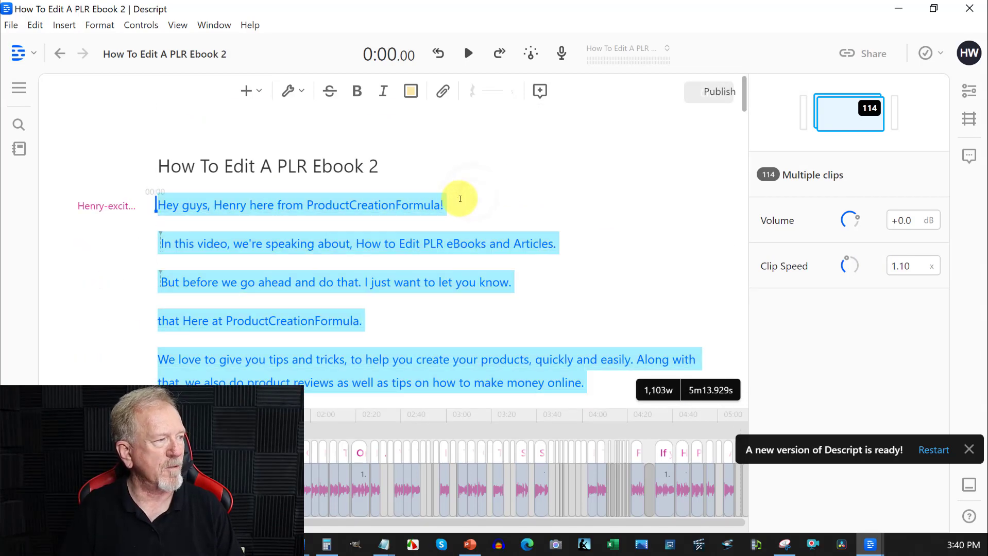
pyautogui.click(460, 199)
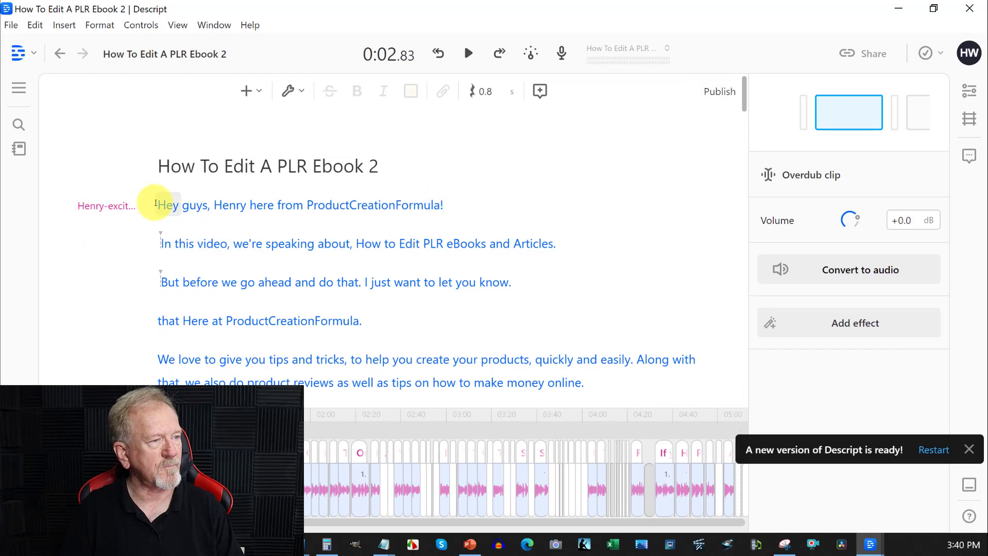
# Step: Preview the opening greeting from before 'Hey', then select the first two transcript lines
pyautogui.click(157, 204)
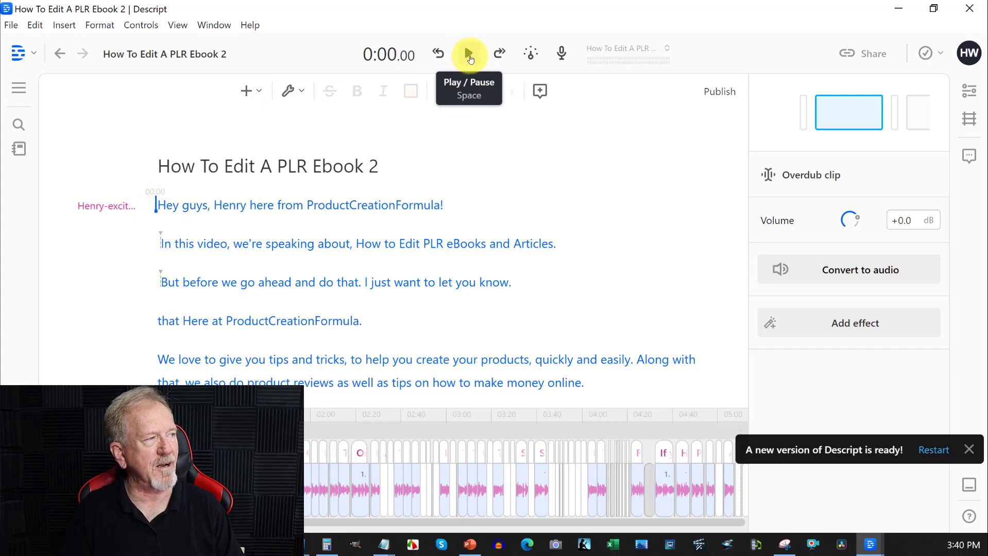
pyautogui.click(469, 55)
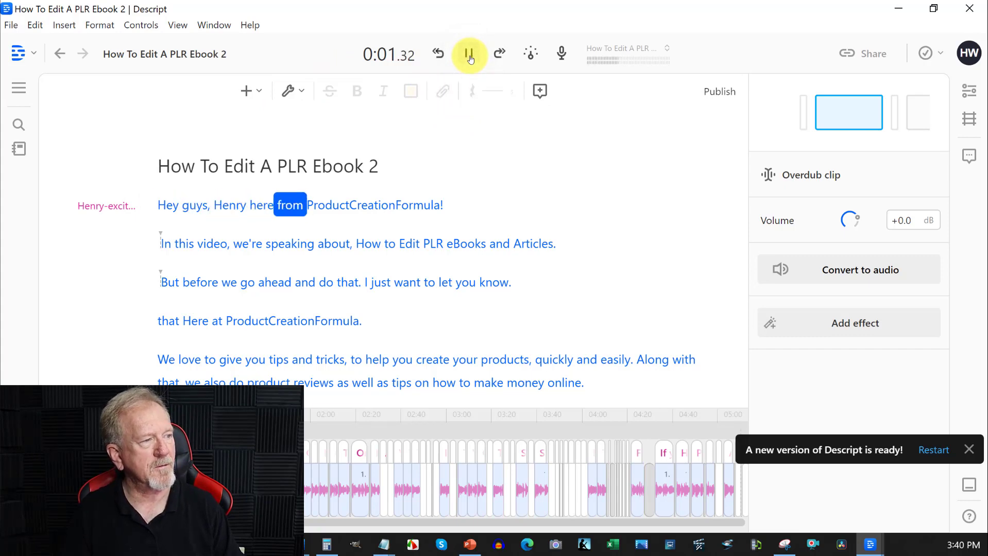
pyautogui.click(469, 55)
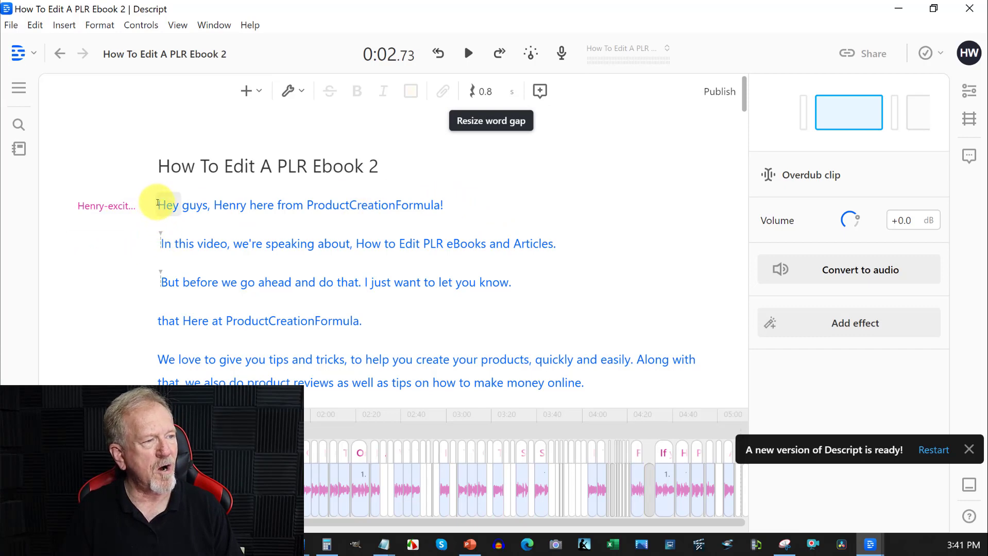
pyautogui.moveTo(159, 204); pyautogui.dragTo(752, 259)
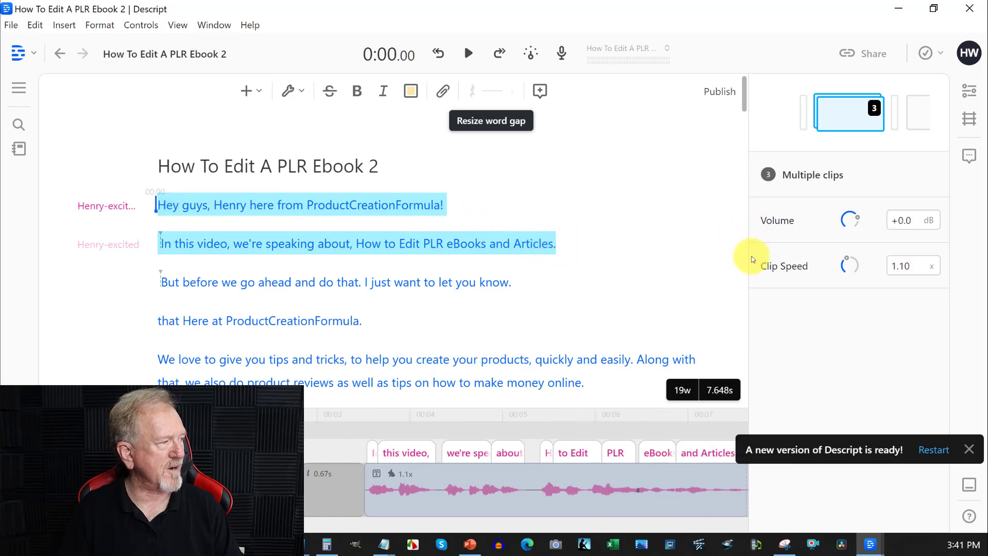
# Step: Set the two lines' clip speed to 1.2x (7.067s) and replay the opening from 'Hey guys'
pyautogui.click(909, 272)
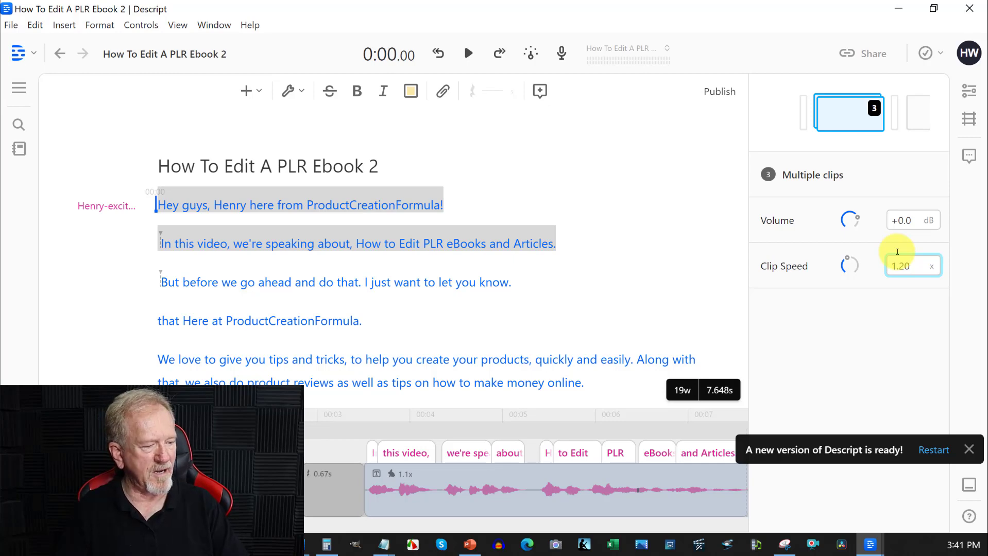
pyautogui.press('Return')
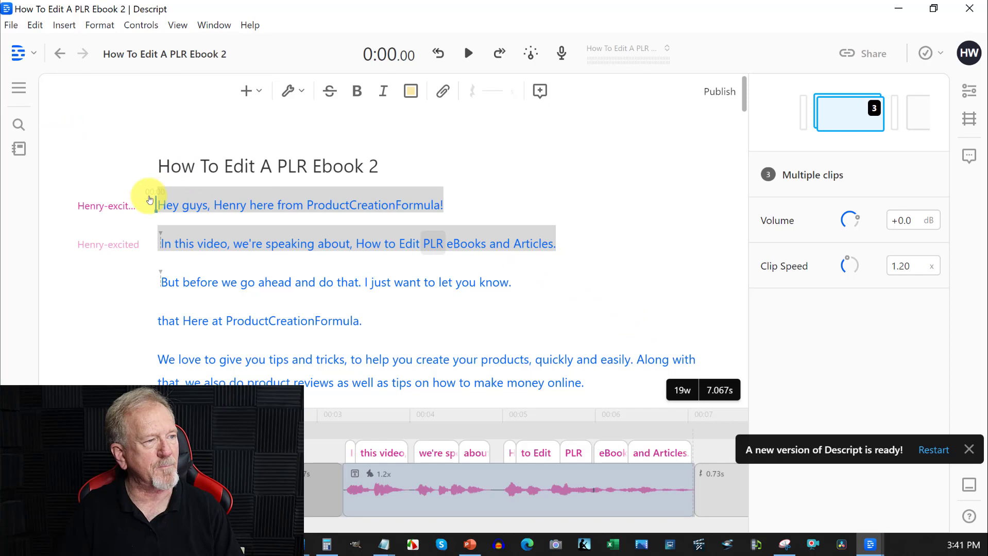
pyautogui.click(157, 205)
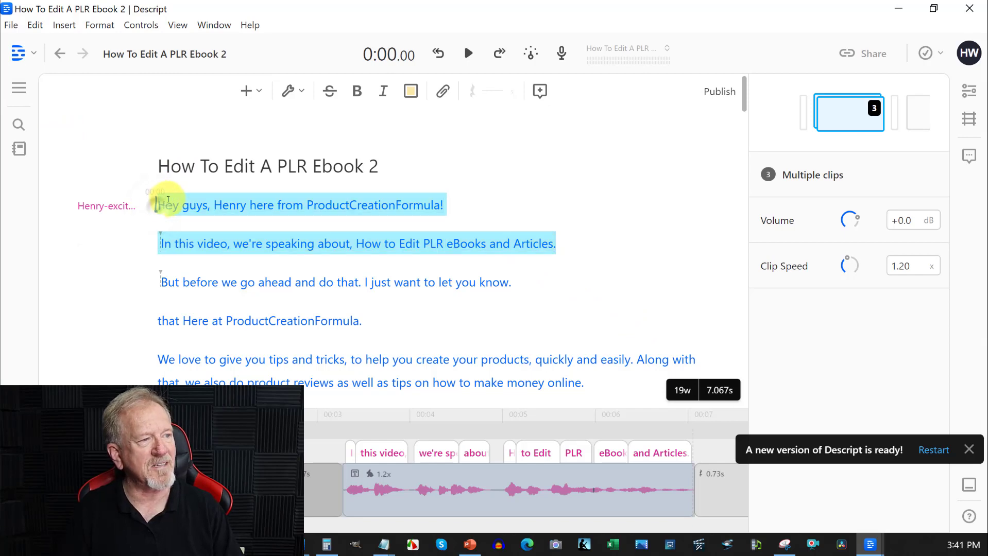
pyautogui.click(464, 203)
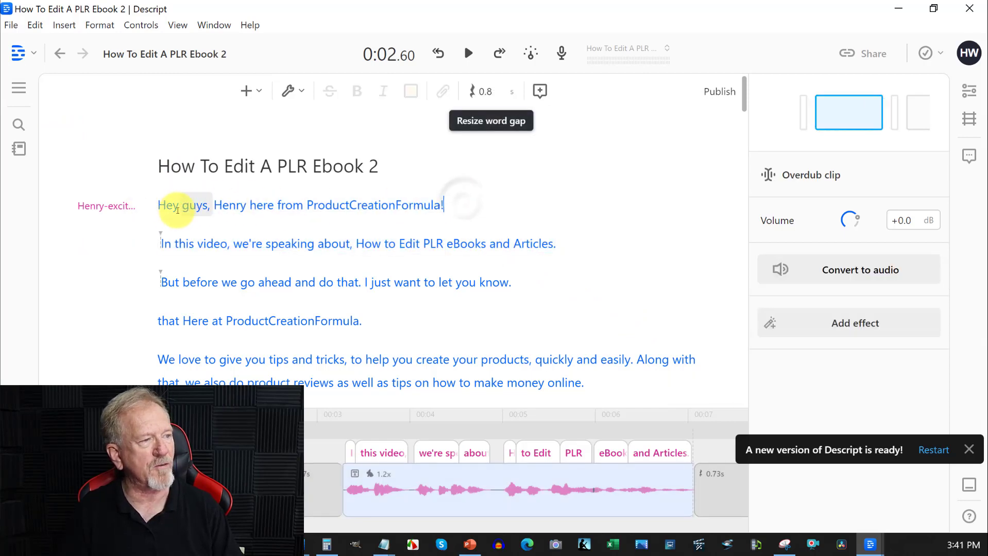
pyautogui.click(156, 205)
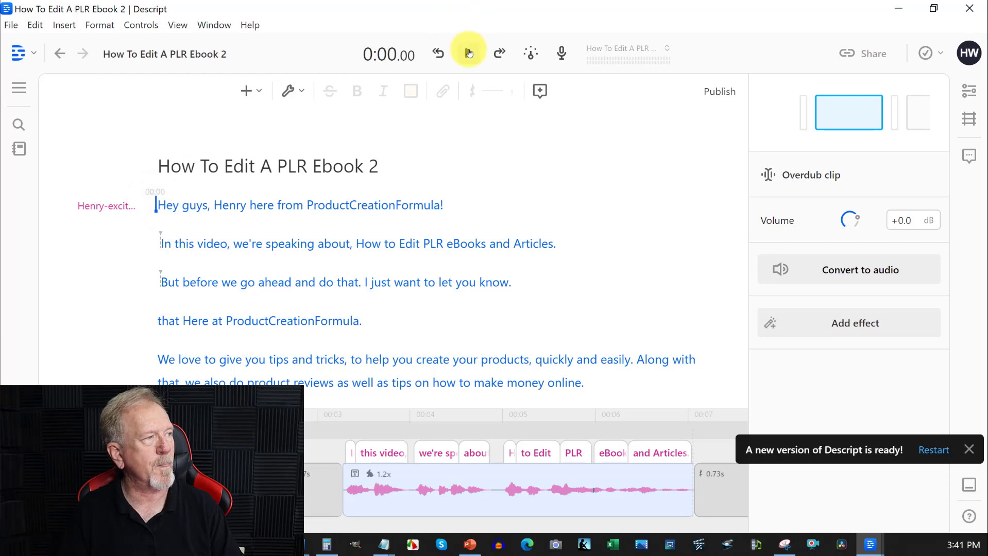
pyautogui.click(469, 53)
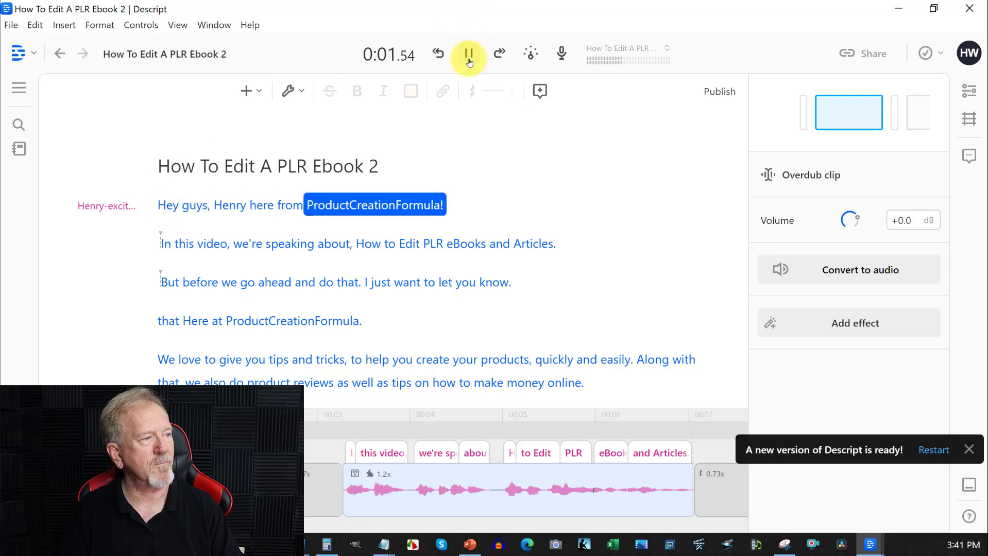
pyautogui.click(469, 61)
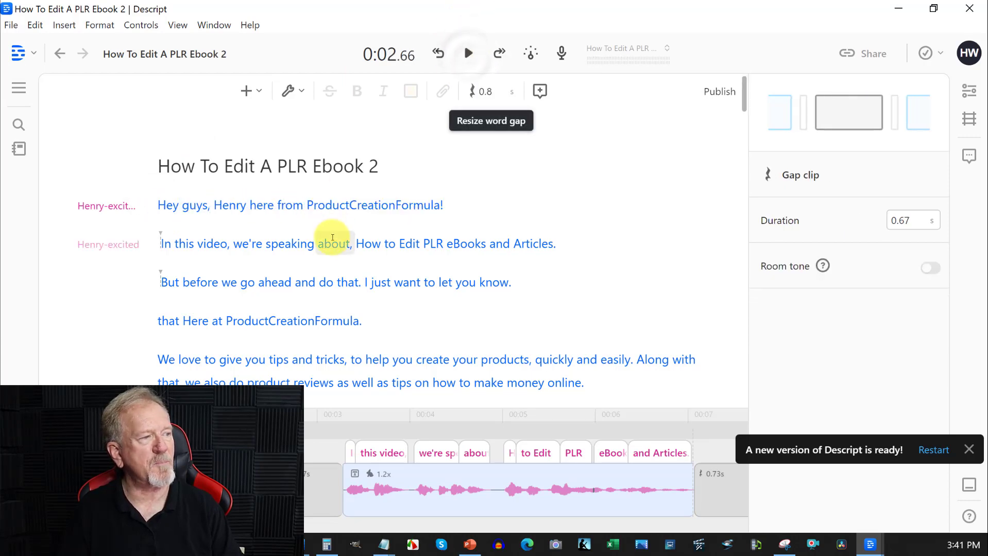
# Step: Select the first two transcript lines and change their clip speed to 1.3x
pyautogui.click(171, 204)
pyautogui.moveTo(171, 205); pyautogui.dragTo(613, 245)
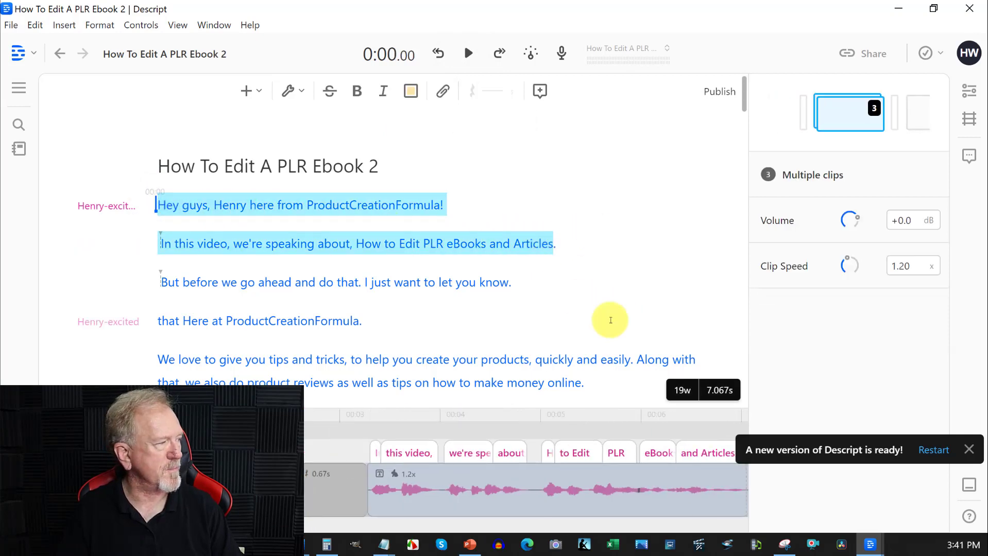
pyautogui.click(908, 268)
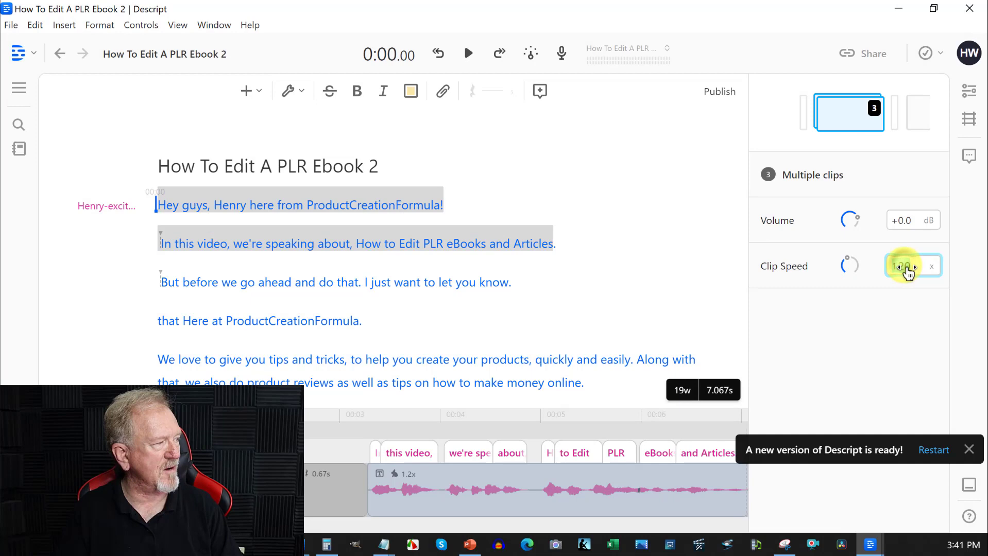
pyautogui.write('1')
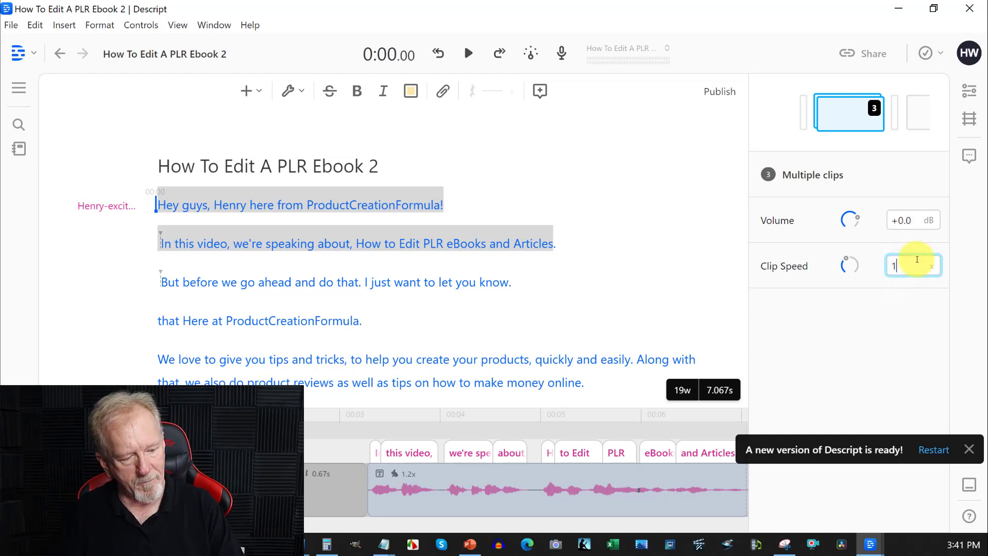
pyautogui.write('.3')
pyautogui.press('Return')
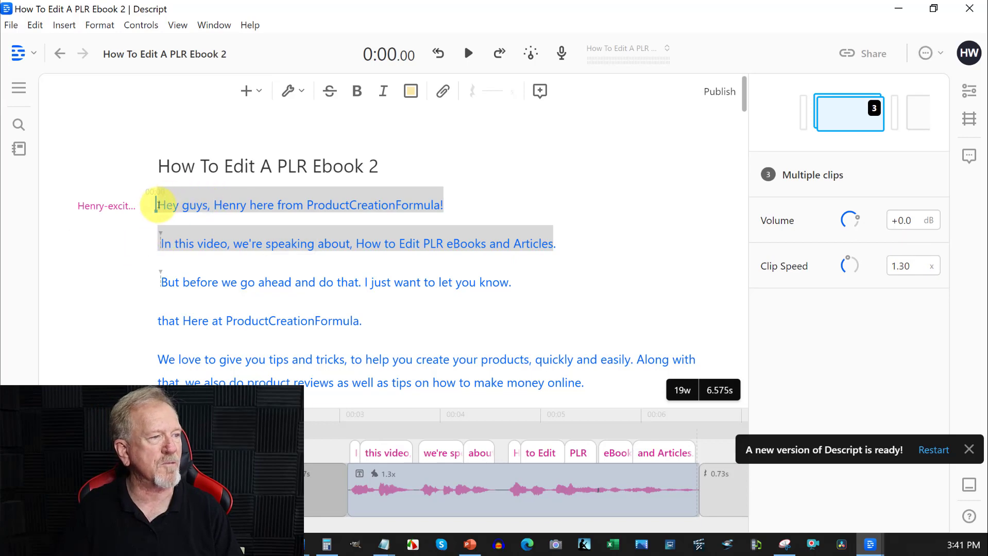
# Step: Play the opening from the start to hear the 1.30x pace, stopping after 'Edit'
pyautogui.click(158, 206)
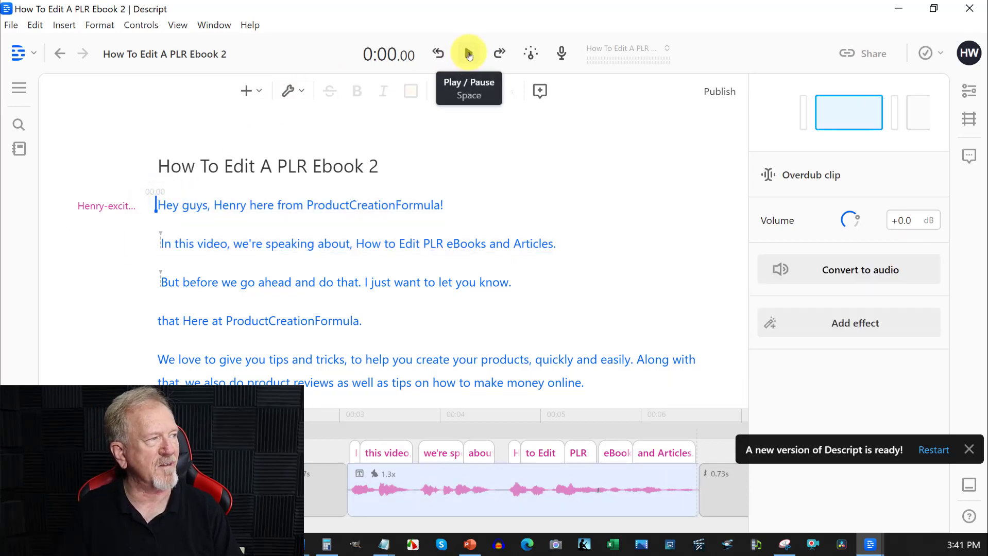
pyautogui.click(468, 54)
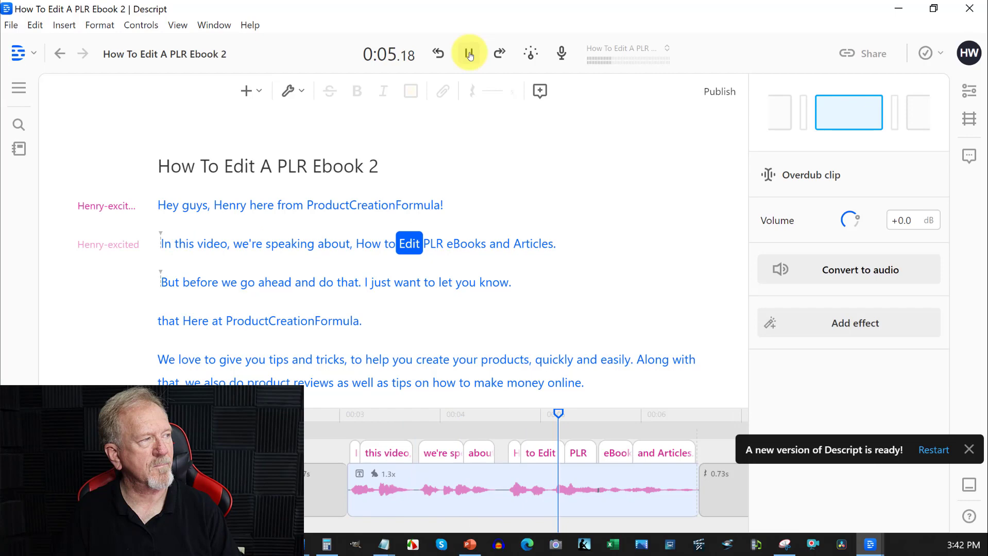
pyautogui.click(469, 53)
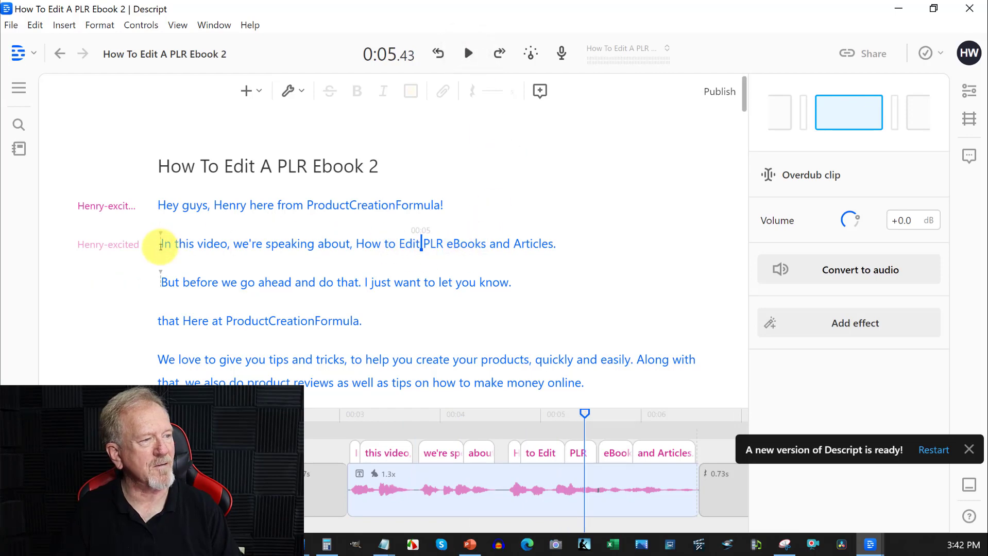
pyautogui.moveTo(161, 244); pyautogui.dragTo(513, 282)
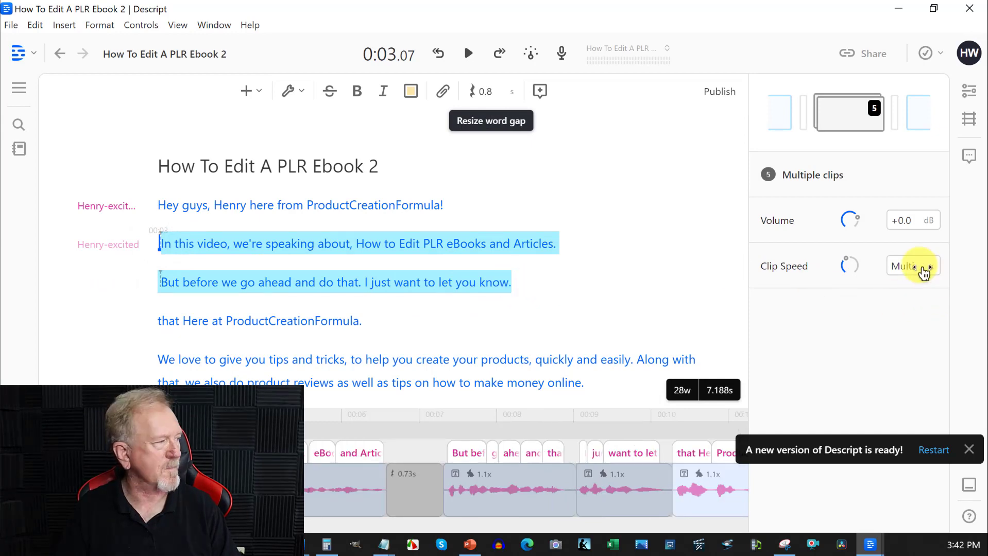
pyautogui.click(905, 268)
pyautogui.click(905, 267)
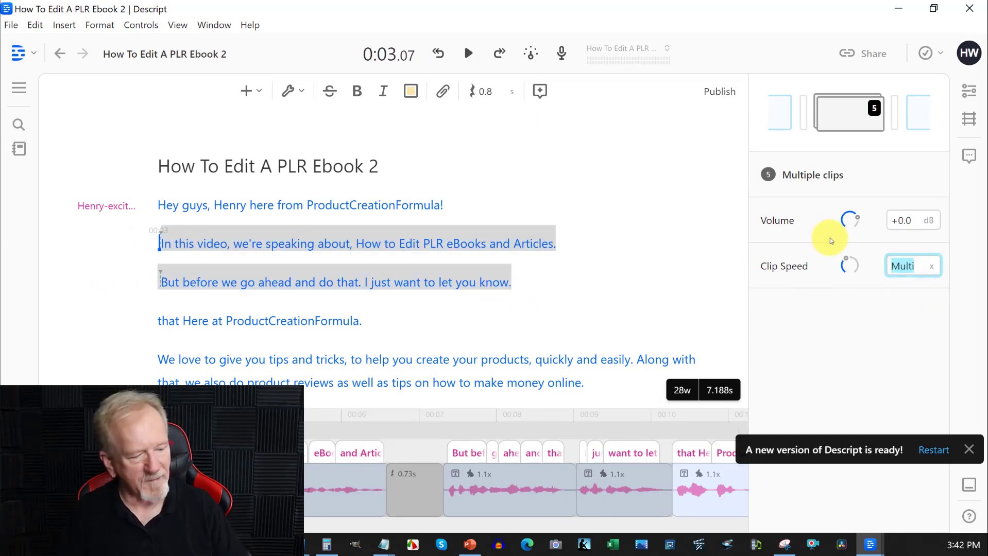
pyautogui.write('1.1')
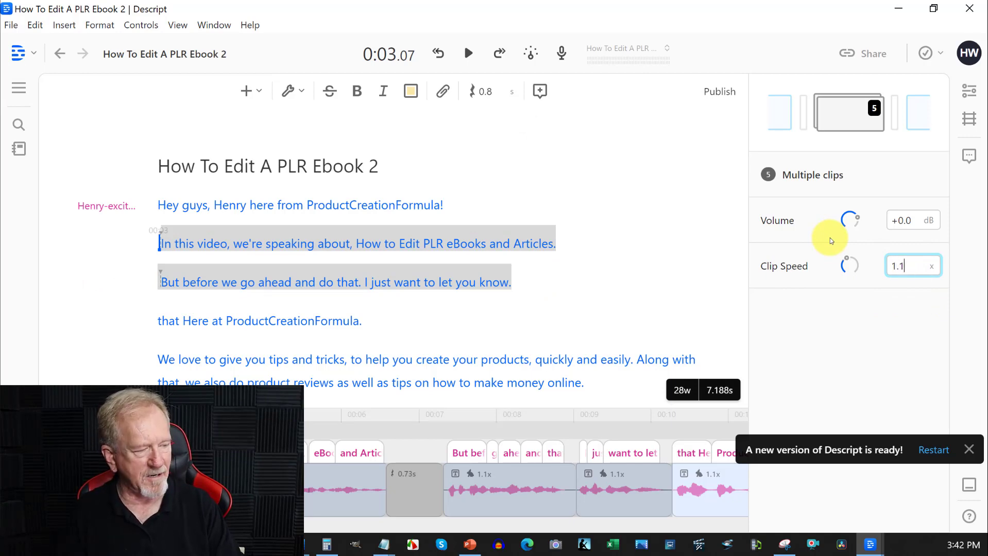
pyautogui.press('Return')
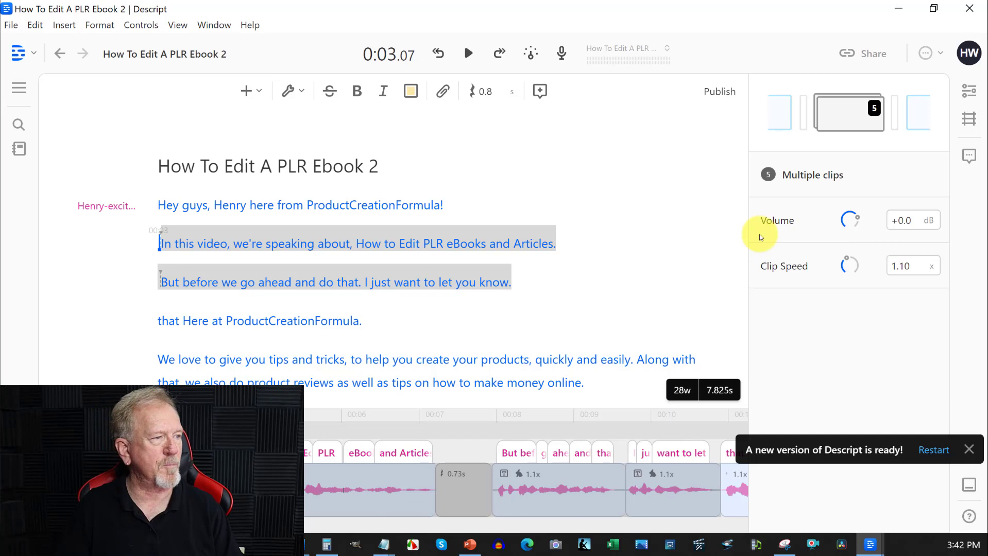
pyautogui.keyDown('shift'); pyautogui.click(193, 207); pyautogui.keyUp('shift')
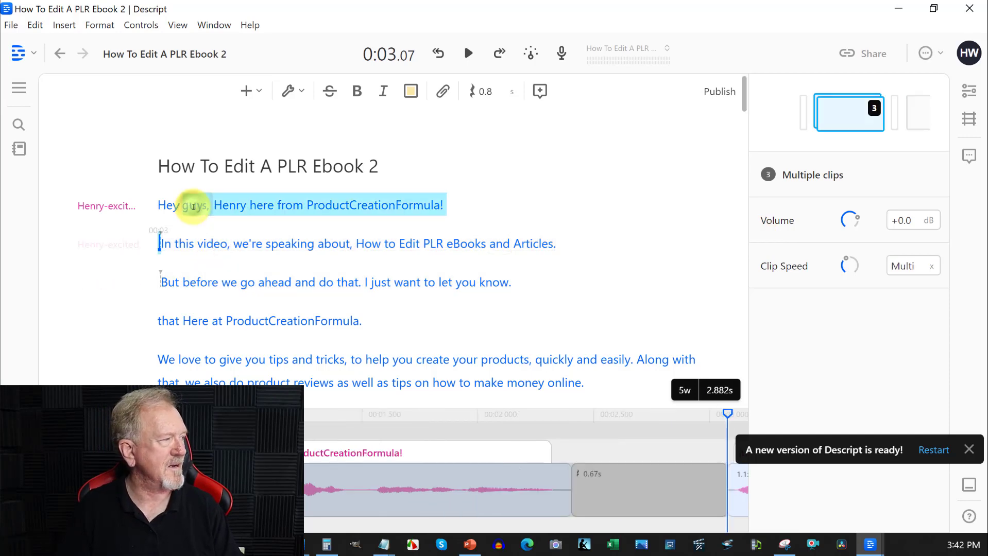
pyautogui.click(160, 206)
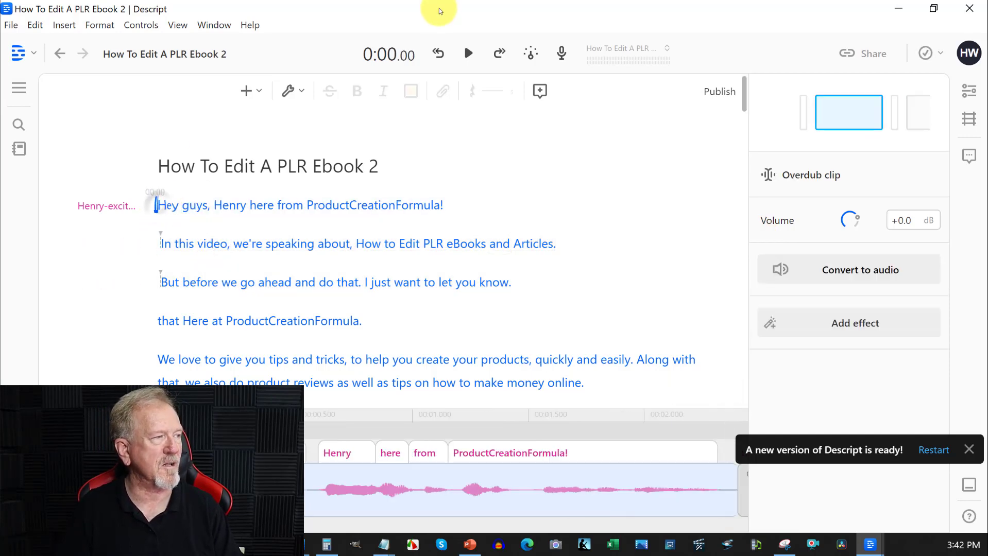
pyautogui.click(469, 53)
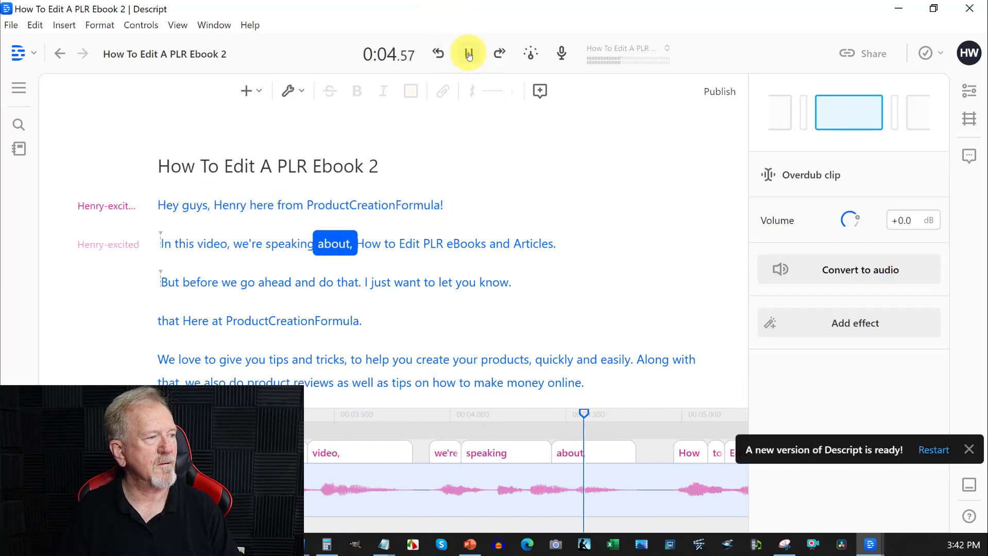
pyautogui.click(469, 54)
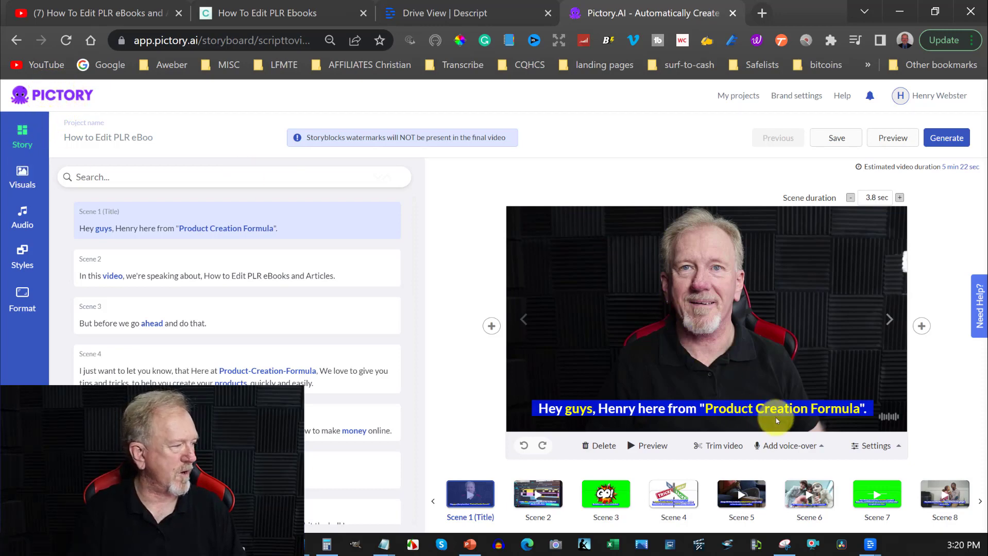
# Step: Show the uploaded voice-overs via Add voice-over > Upload voice-over
pyautogui.click(807, 446)
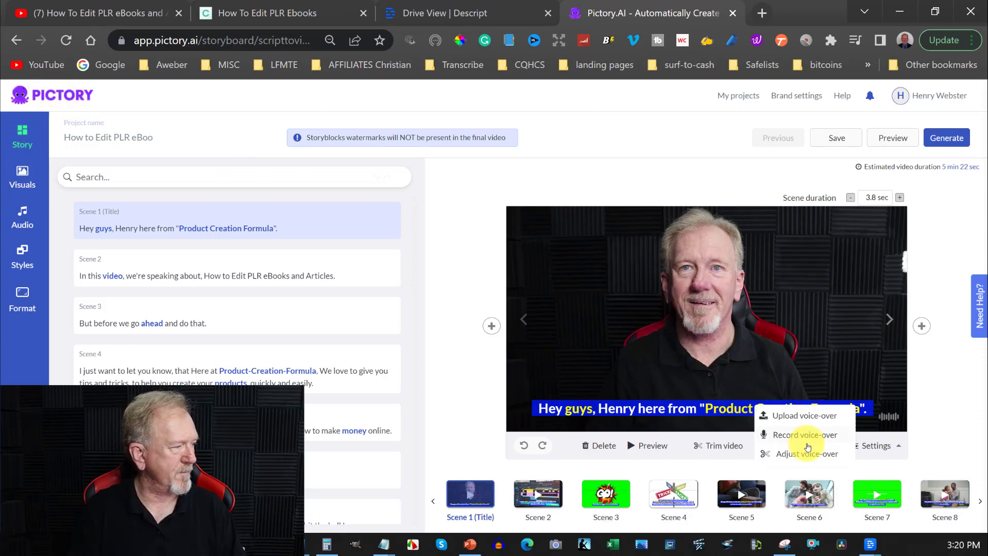
pyautogui.click(821, 417)
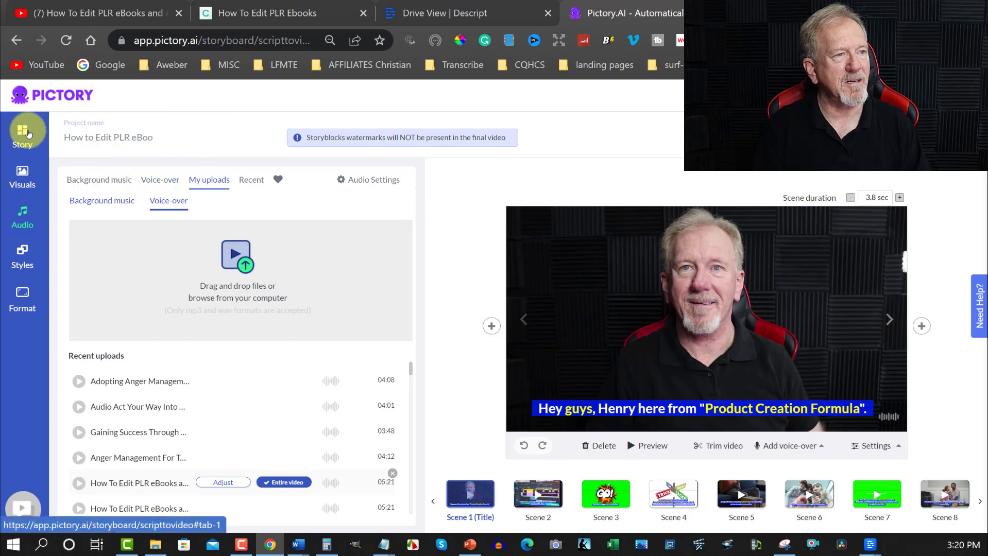
# Step: Browse the uploaded website screenshots in Visuals > My uploads
pyautogui.click(22, 176)
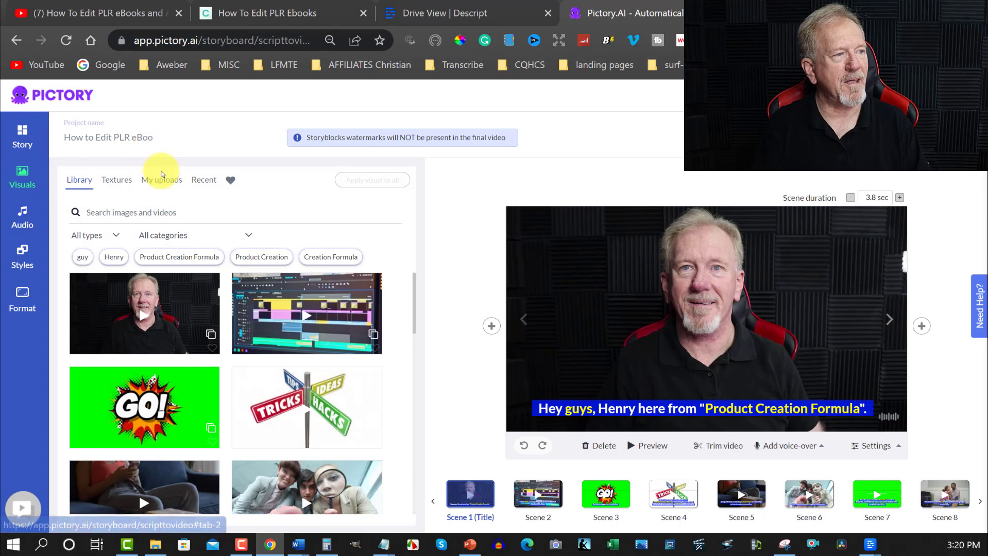
pyautogui.click(173, 185)
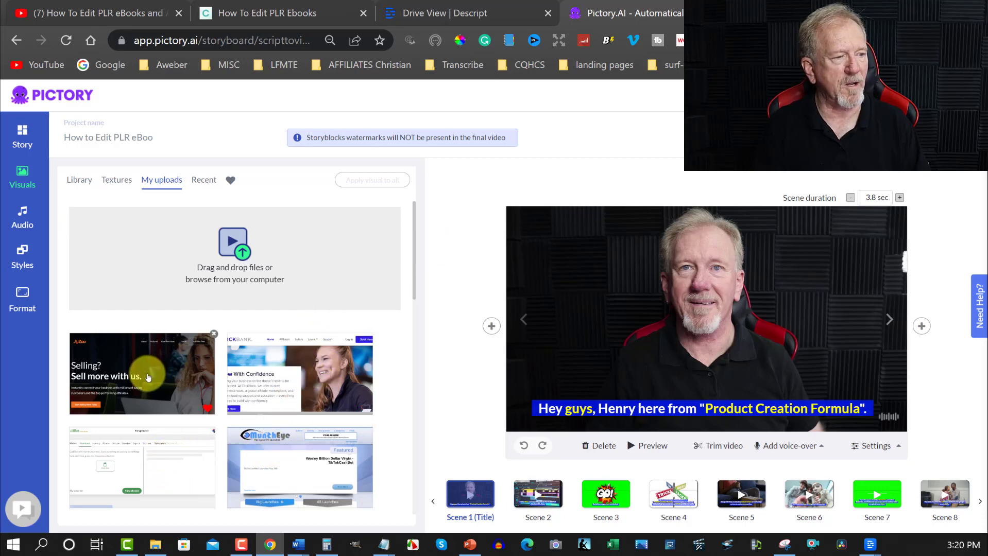
pyautogui.scroll(-5, 232, 357)
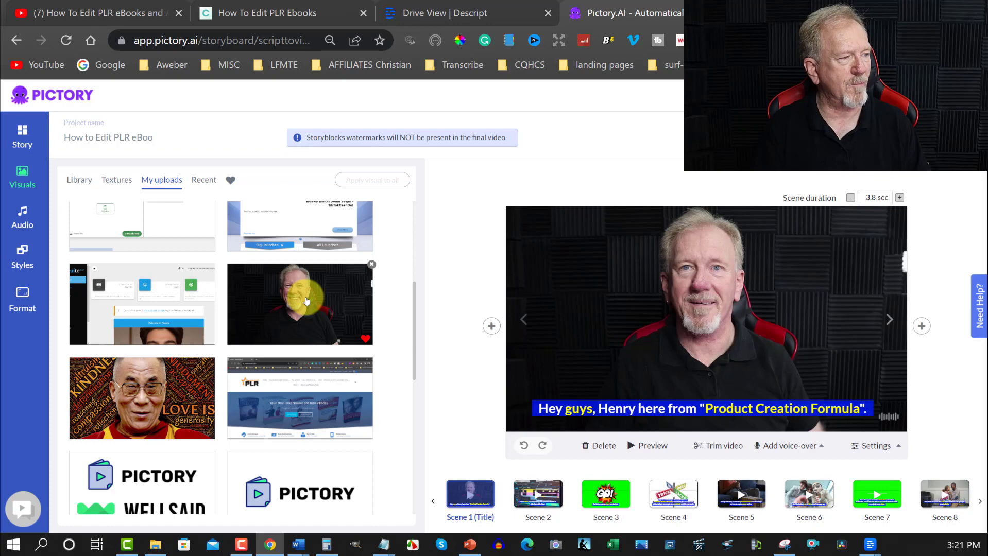
pyautogui.scroll(-10, 306, 301)
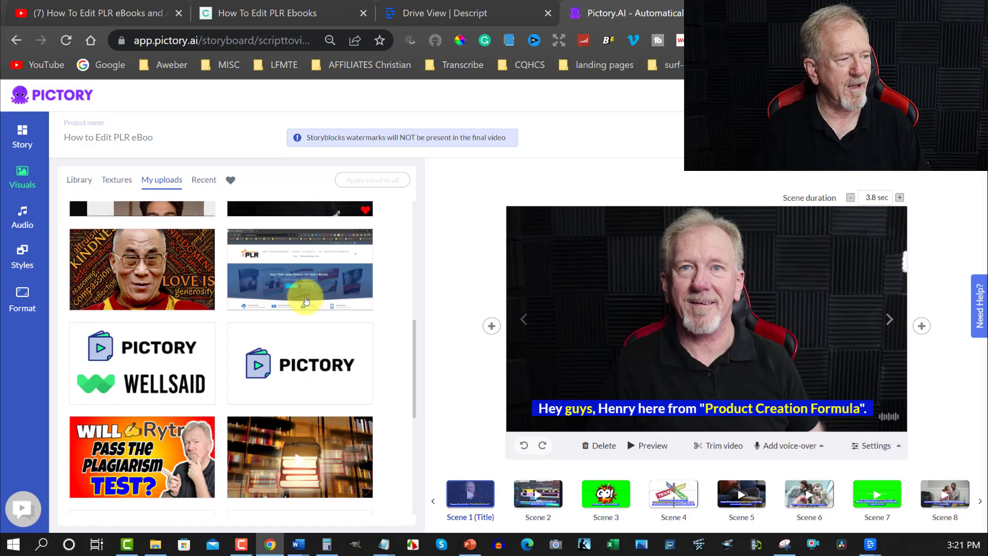
pyautogui.scroll(15, 306, 300)
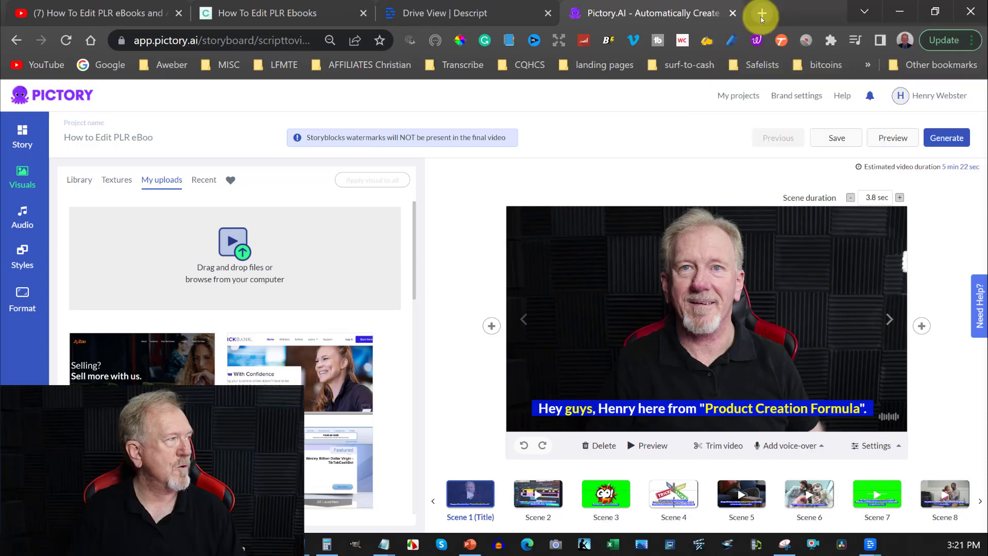
# Step: Open a new Chrome tab and go to the ClickBank home page by typing 'clickbank'
pyautogui.click(762, 13)
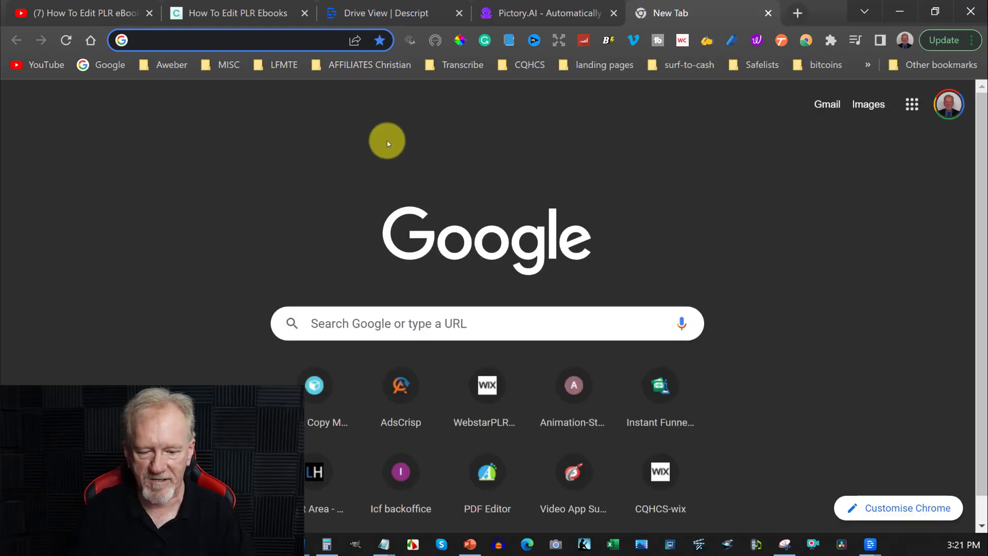
pyautogui.write('click')
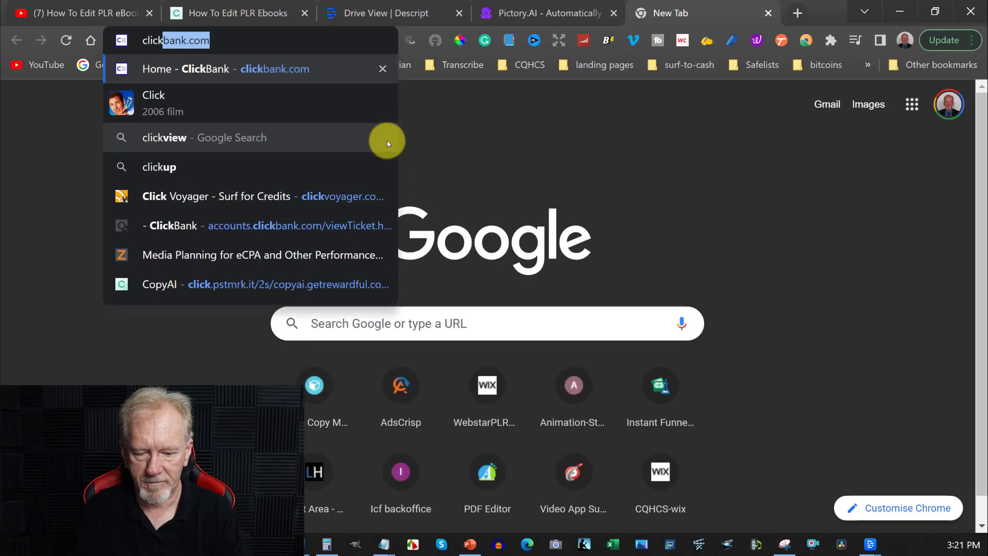
pyautogui.write('bank')
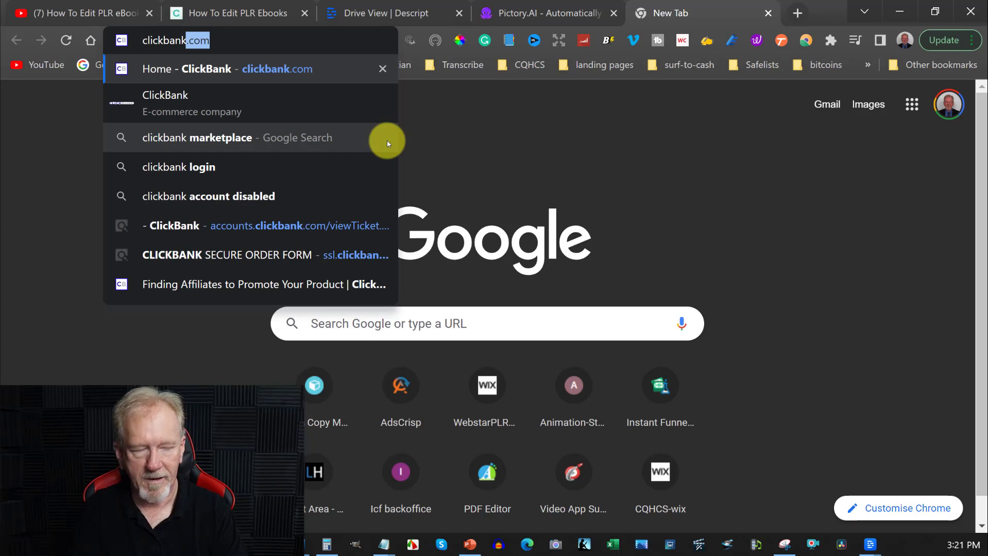
pyautogui.press('Return')
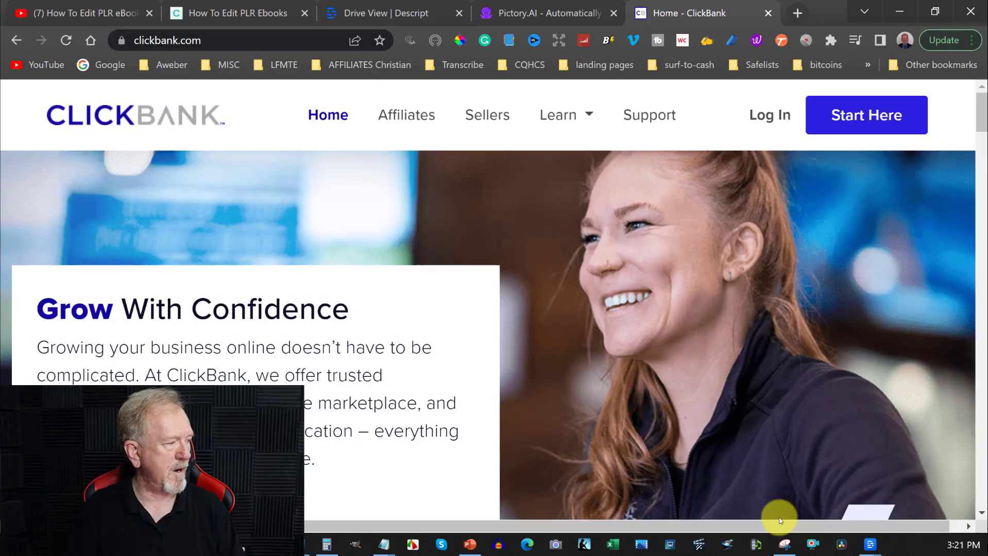
# Step: Snip the whole ClickBank home page with Snipping Tool, then minimize the tool
pyautogui.click(784, 545)
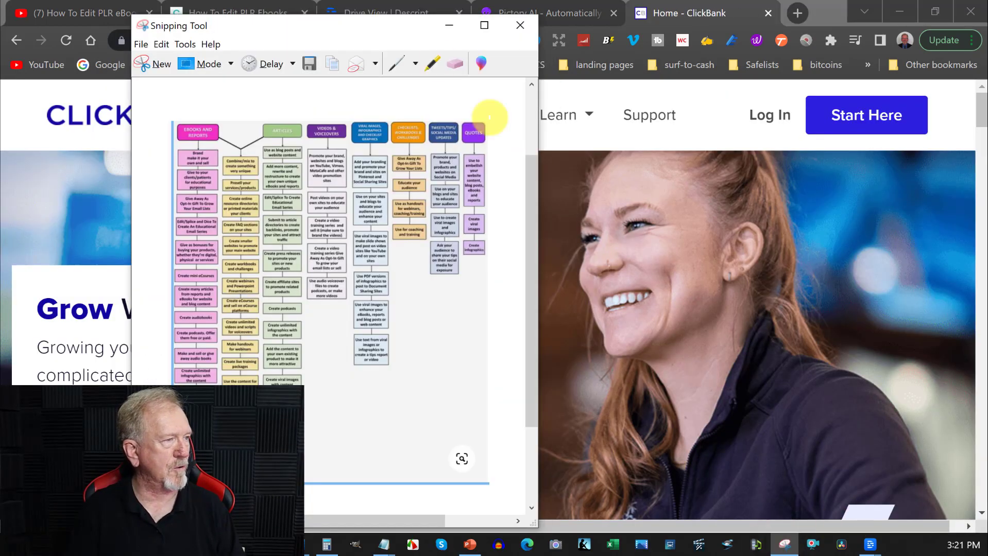
pyautogui.click(137, 45)
pyautogui.click(148, 60)
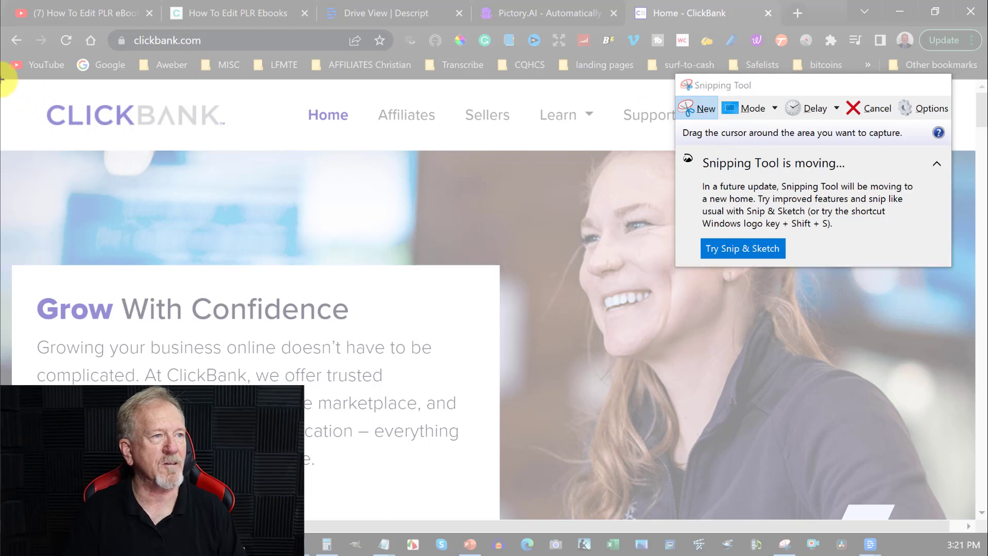
pyautogui.moveTo(2, 78); pyautogui.dragTo(982, 531)
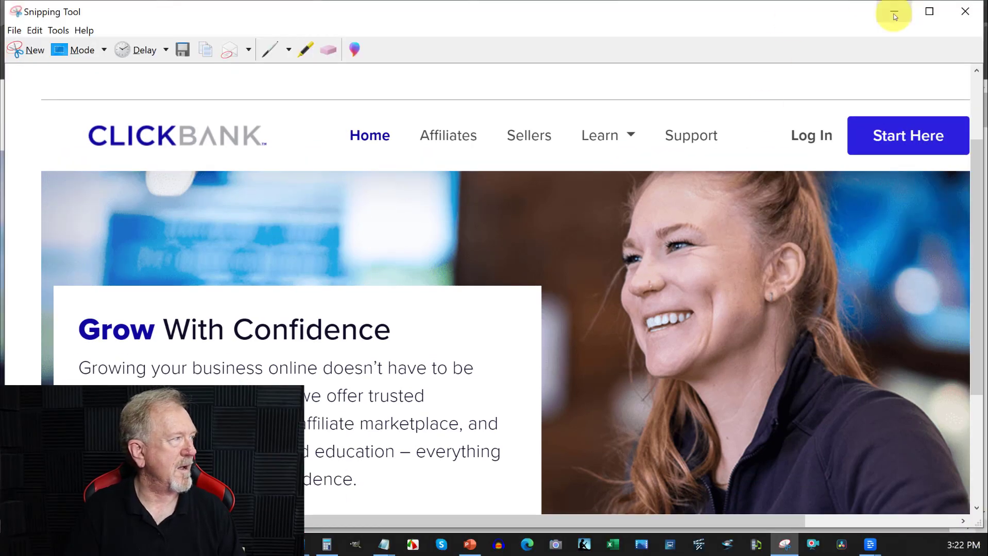
pyautogui.click(894, 12)
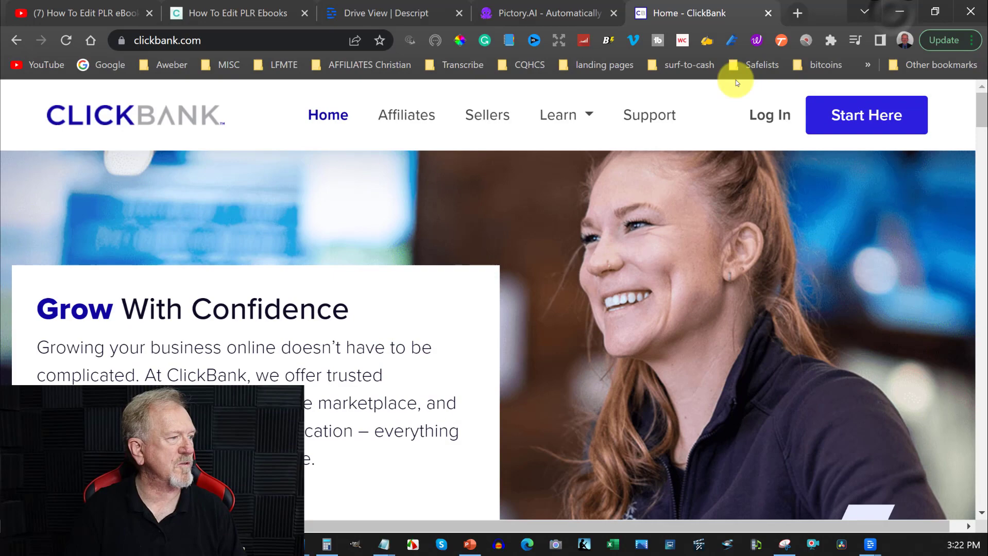
# Step: In Pictory's Story view, switch Scene 44's Visual zoom & pan setting back on
pyautogui.click(542, 20)
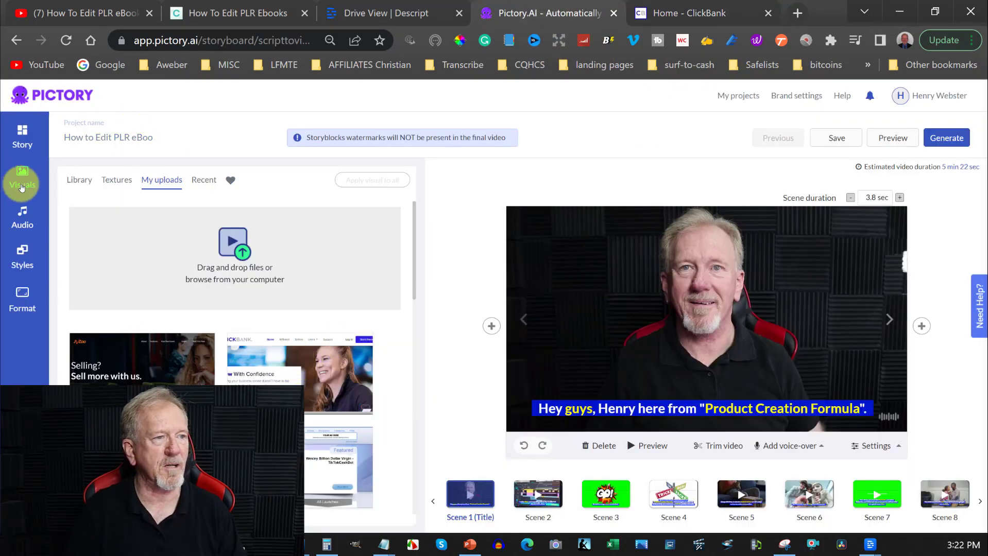
pyautogui.click(21, 131)
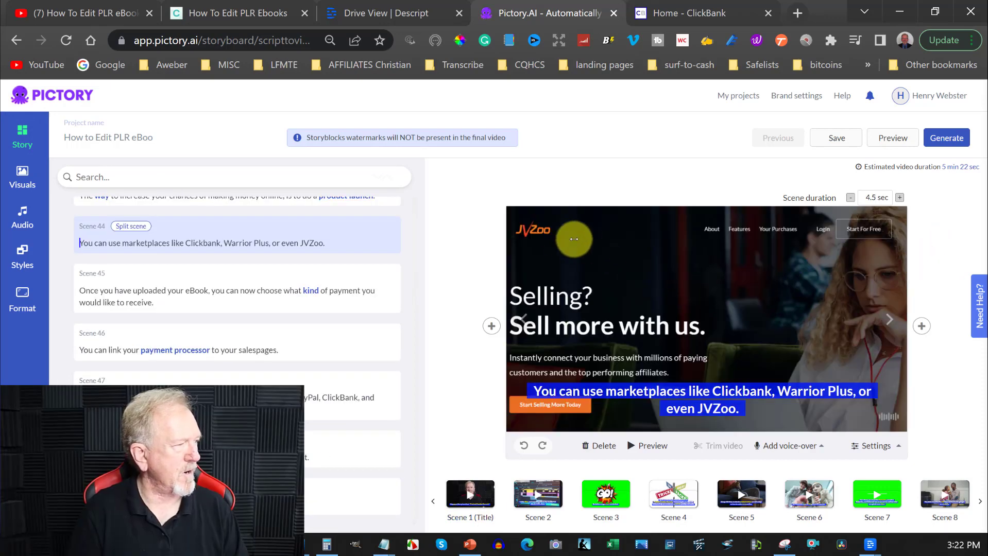
pyautogui.click(873, 446)
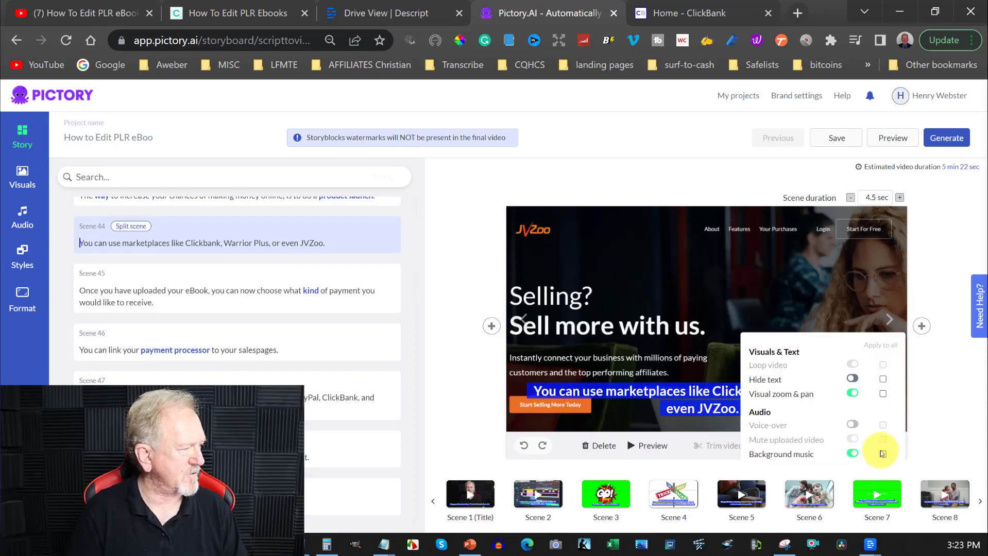
pyautogui.click(852, 394)
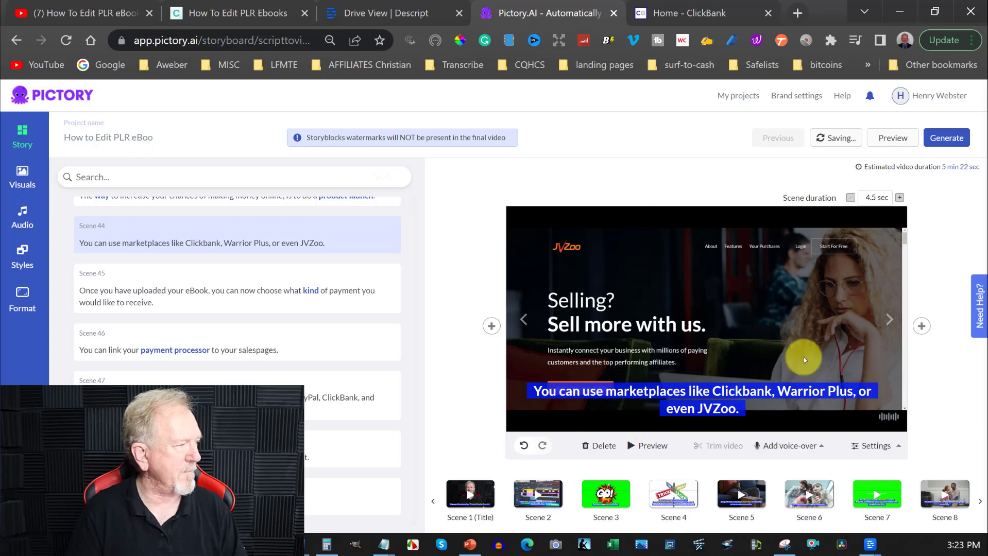
pyautogui.click(792, 447)
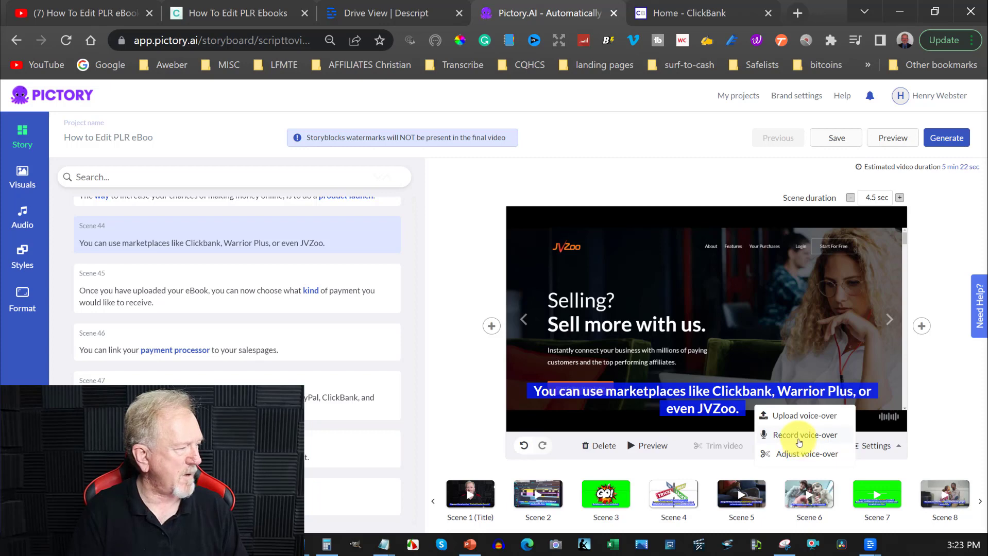
pyautogui.click(874, 446)
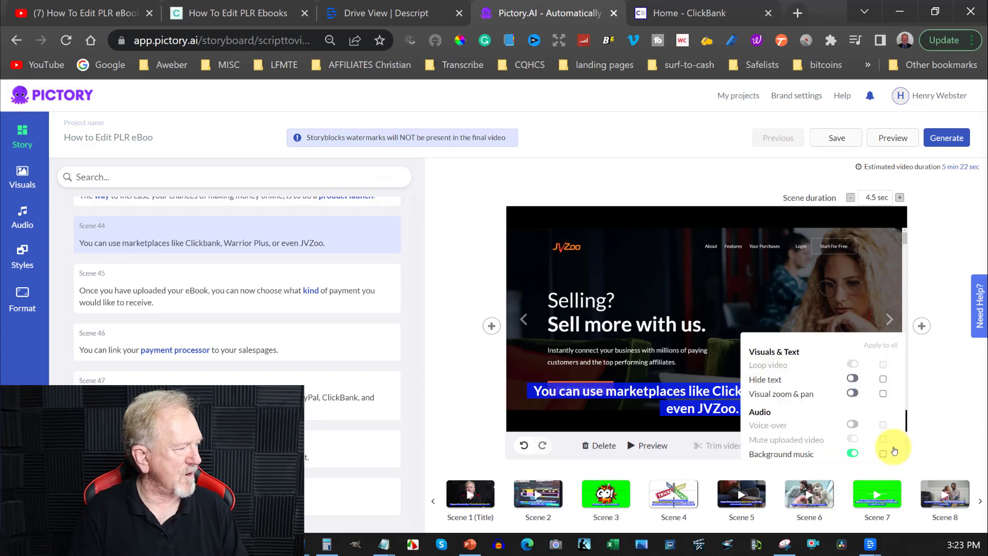
pyautogui.click(853, 394)
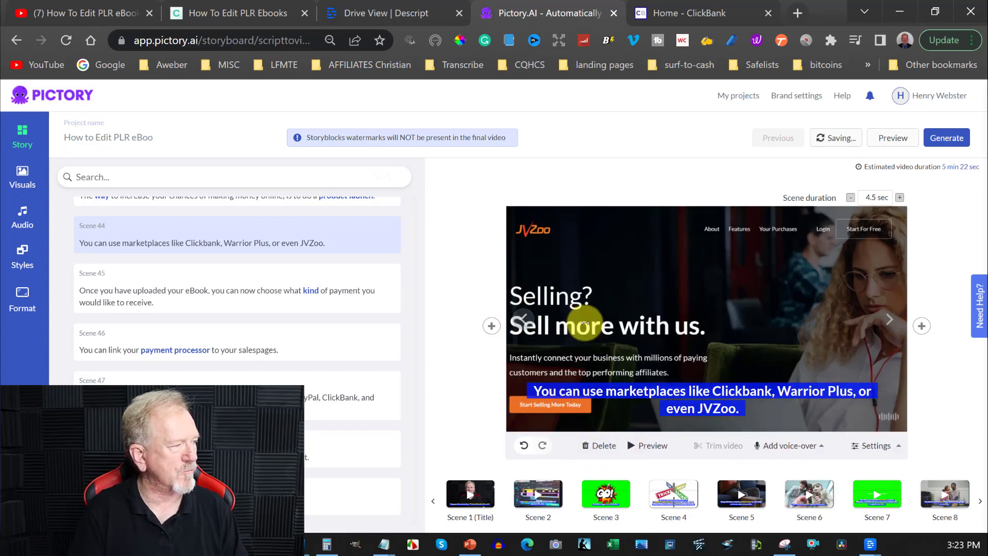
pyautogui.click(633, 447)
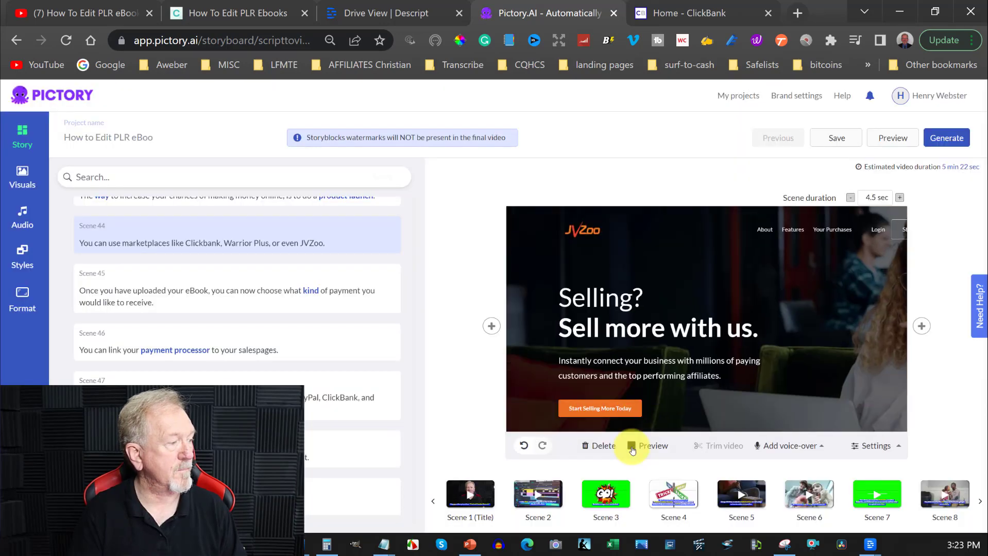